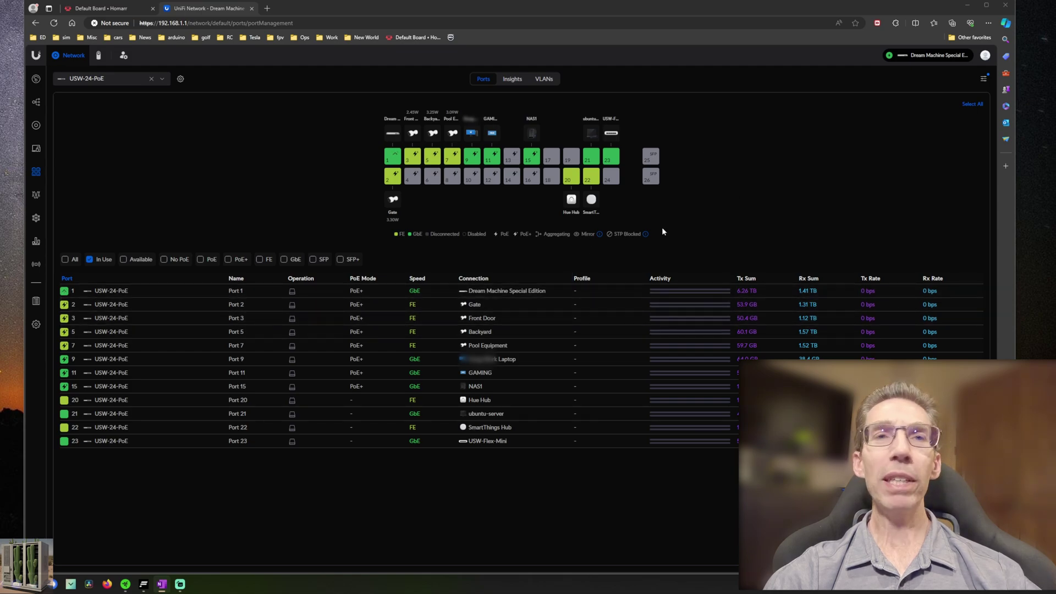
Open the settings for Port 11, whose native VLAN is Development (45) on 192.168.10.0/24
{"action": "left_click", "coordinate": [491, 156]}
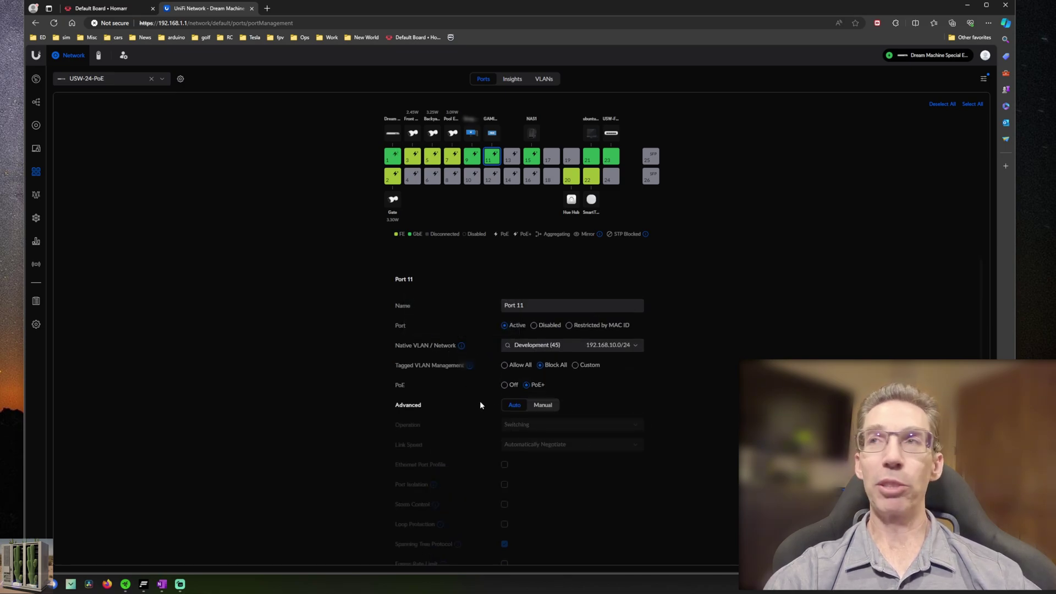
{"action": "mouse_move", "coordinate": [469, 365]}
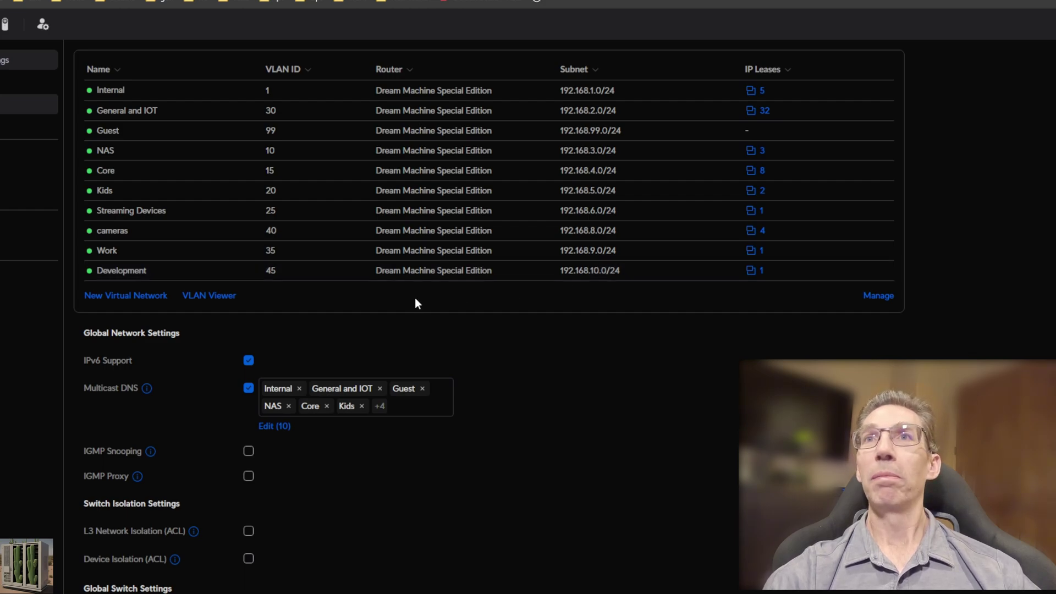
Start a New Virtual Network from the UniFi Networks settings, then return to the networks list
{"action": "left_click", "coordinate": [157, 297]}
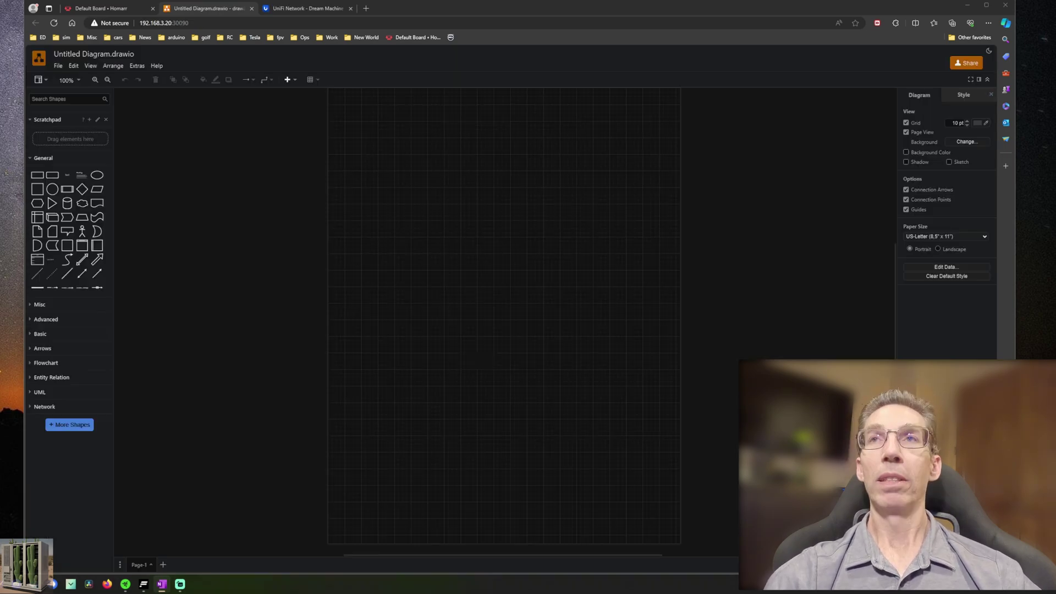
Place two computer shapes from the Network library side by side on the canvas
{"action": "left_click", "coordinate": [44, 407]}
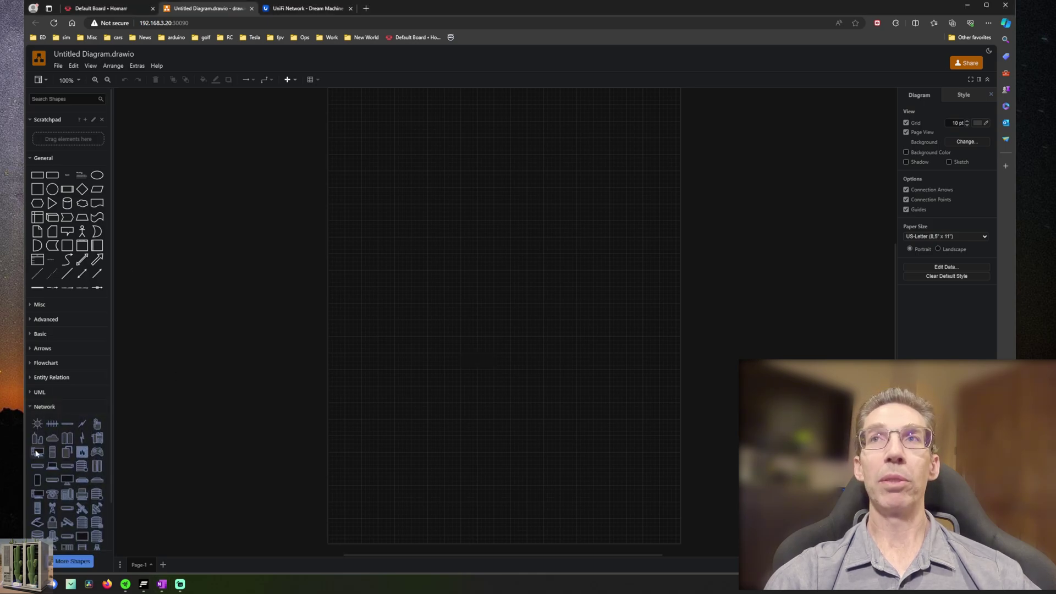
{"action": "left_click_drag", "start_coordinate": [37, 453], "coordinate": [381, 234]}
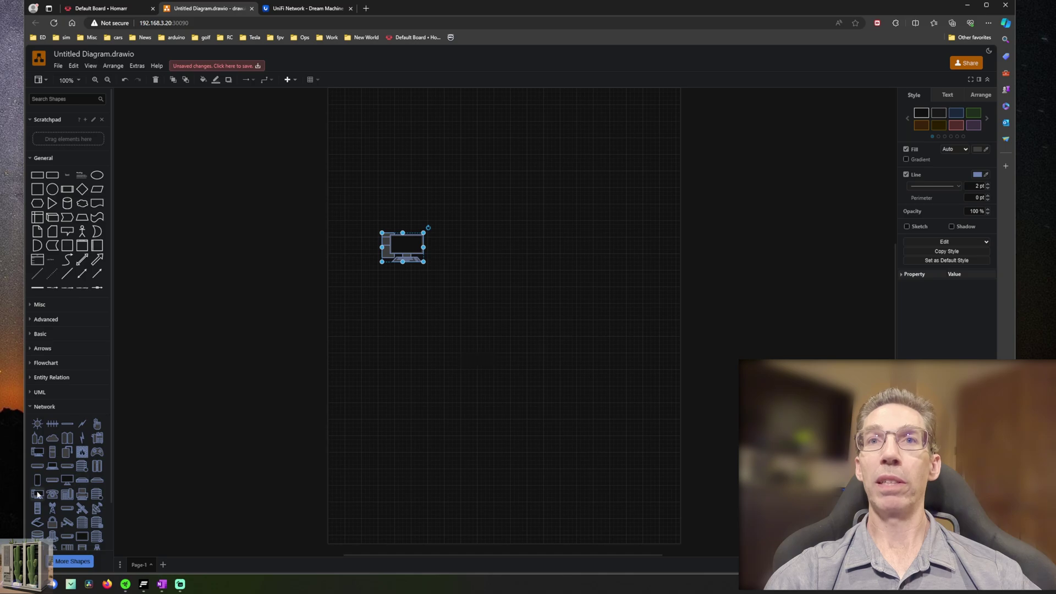
{"action": "left_click_drag", "start_coordinate": [37, 493], "coordinate": [556, 233]}
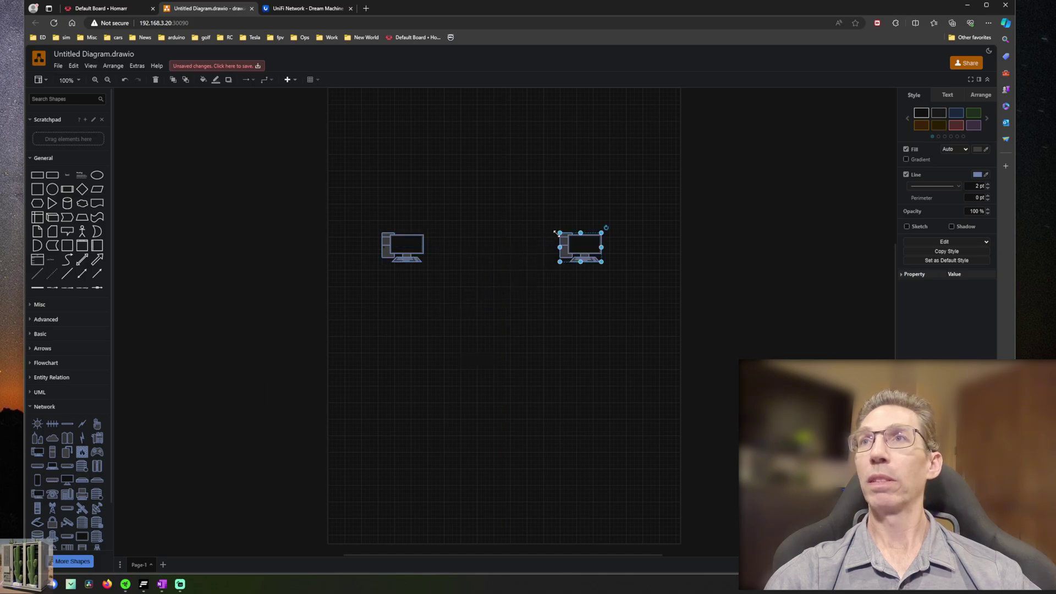
Add a text label reading 192.168.10.0/24 above the left computer
{"action": "left_click", "coordinate": [404, 243]}
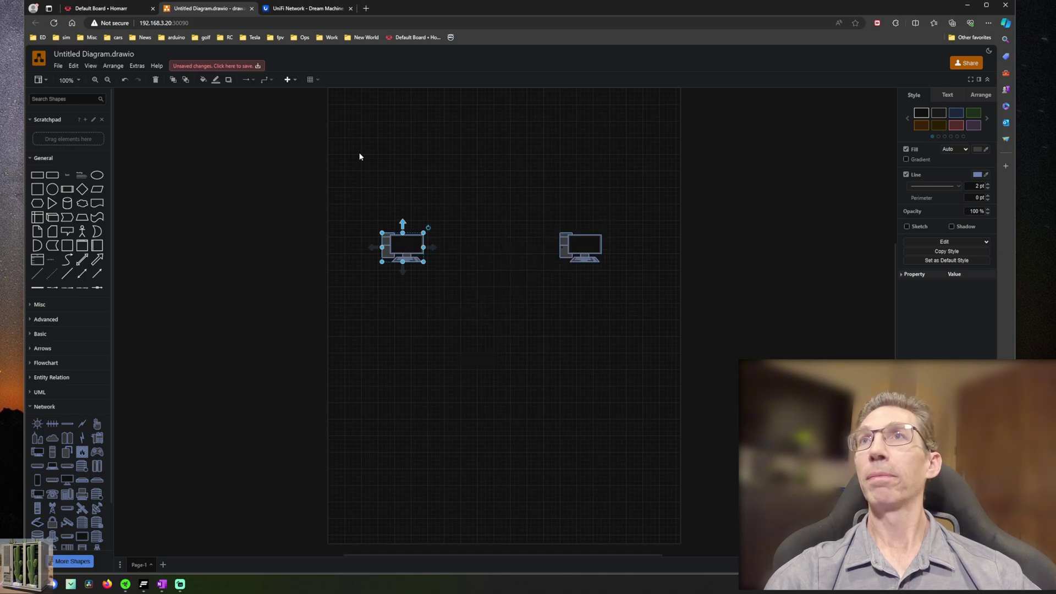
{"action": "left_click", "coordinate": [288, 79]}
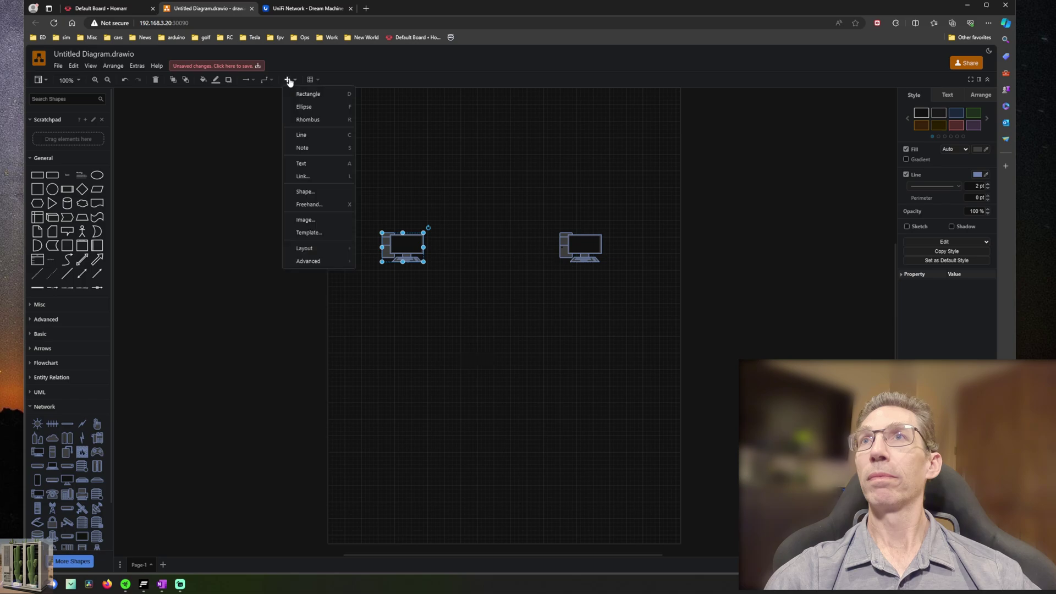
{"action": "left_click", "coordinate": [302, 164]}
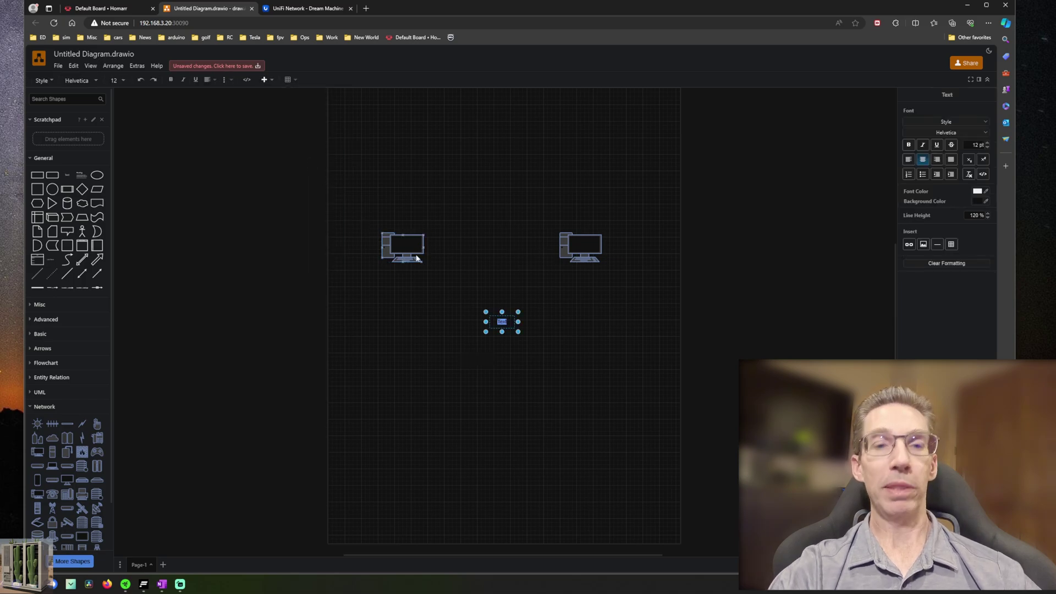
{"action": "type", "text": "192.168"}
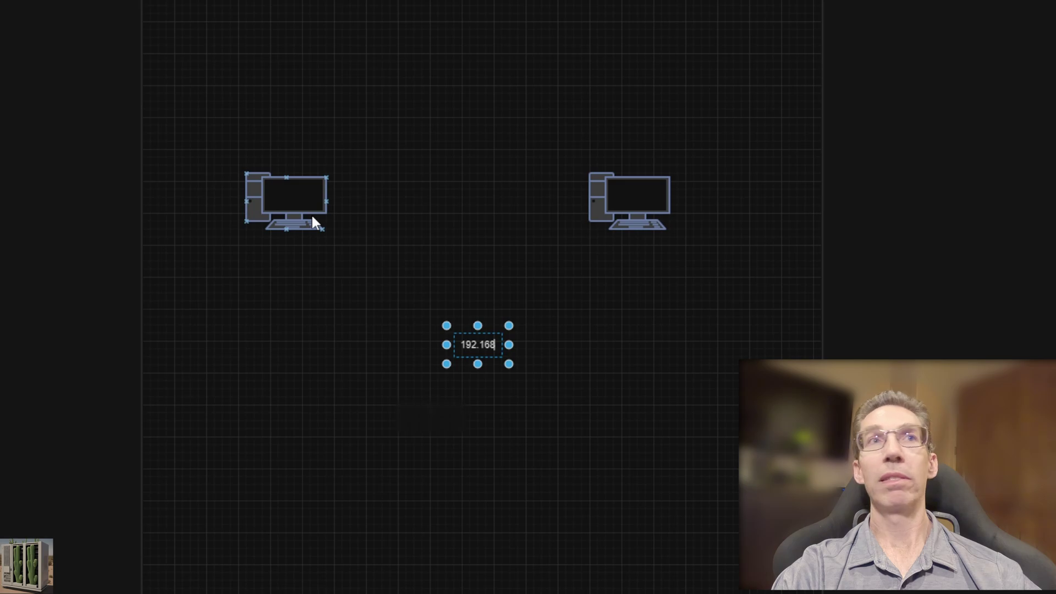
{"action": "type", "text": ".1"}
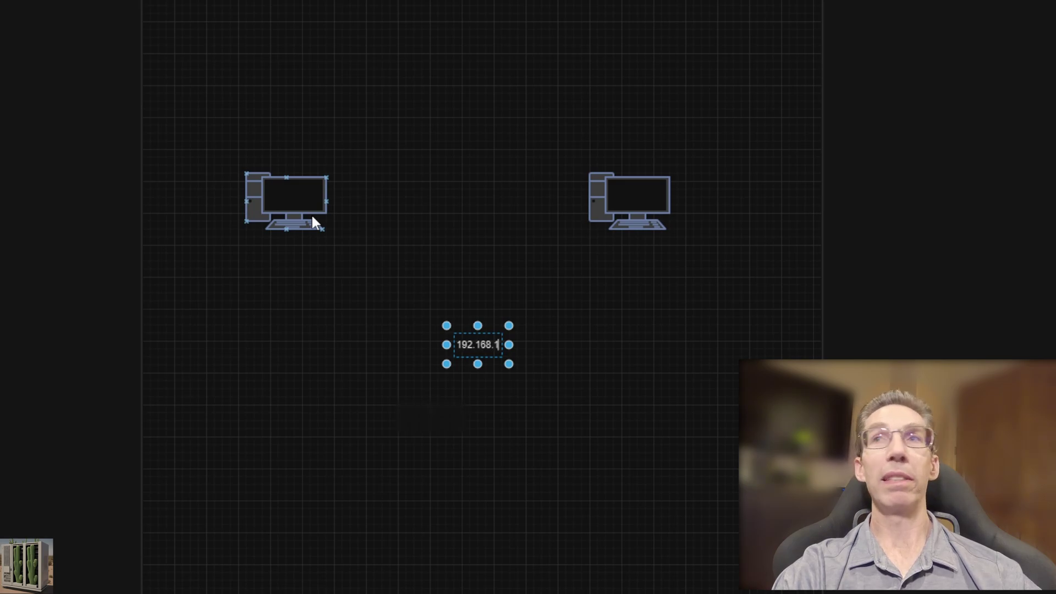
{"action": "type", "text": "0.0/24"}
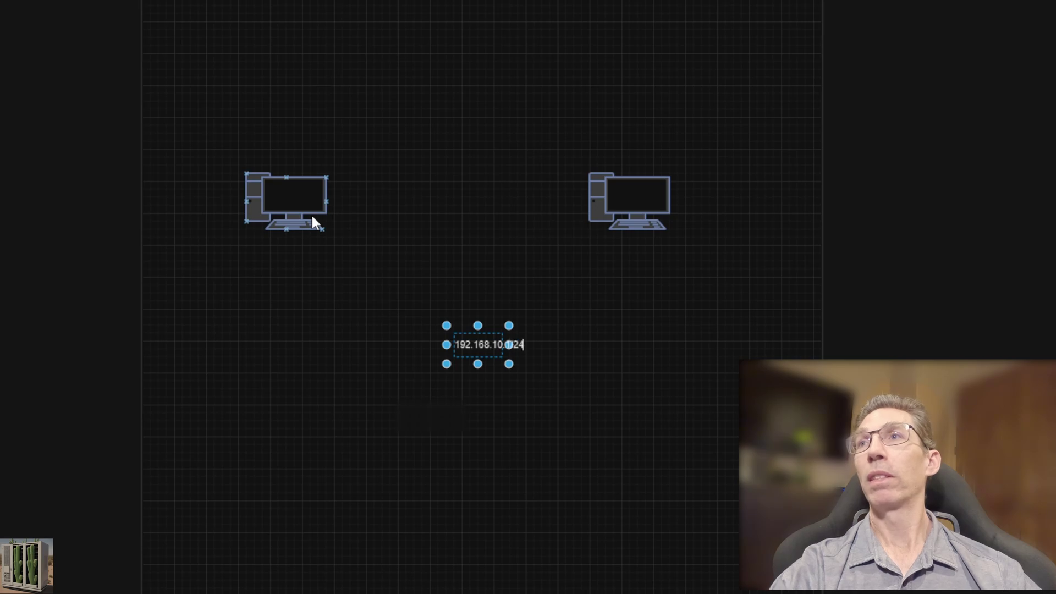
{"action": "key", "text": "Escape"}
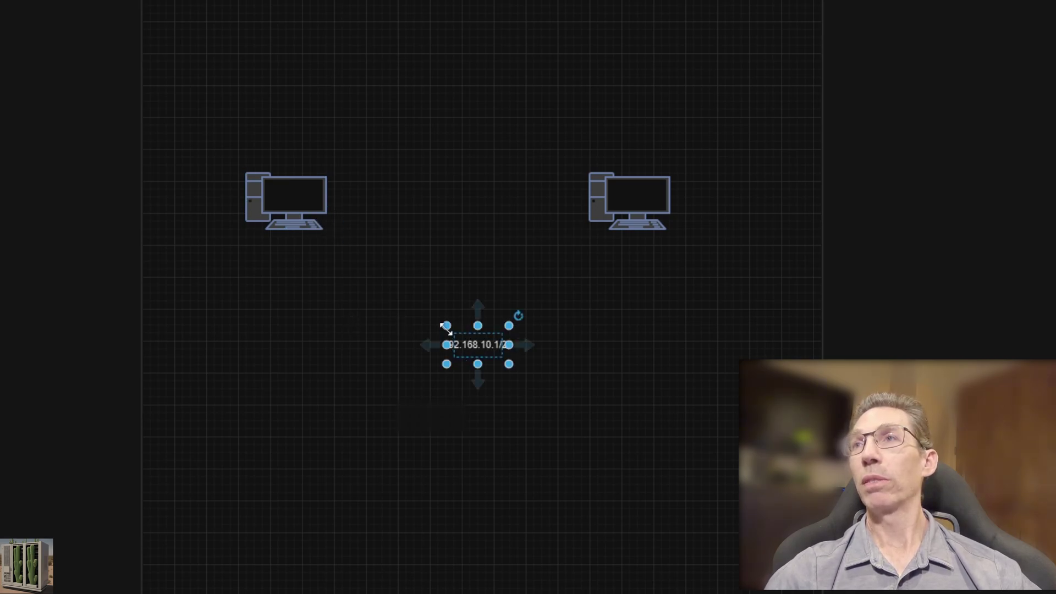
{"action": "left_click_drag", "start_coordinate": [446, 329], "coordinate": [285, 136]}
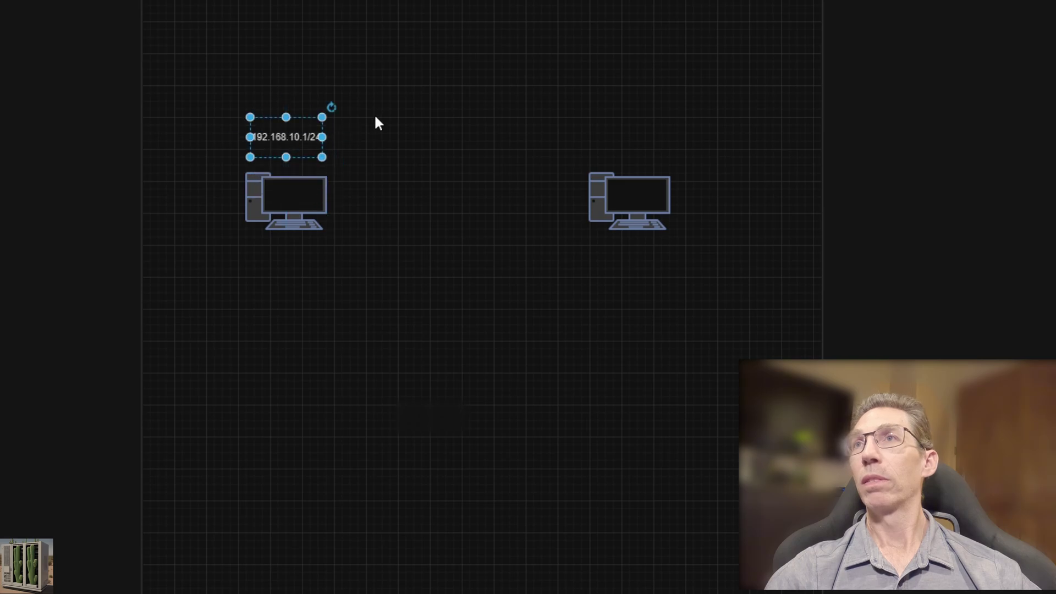
Complete the left label as 'A:' over the IP line, with 'No VLAN' beneath
{"action": "double_click", "coordinate": [297, 126]}
{"action": "key", "text": "Home"}
{"action": "type", "text": "A"}
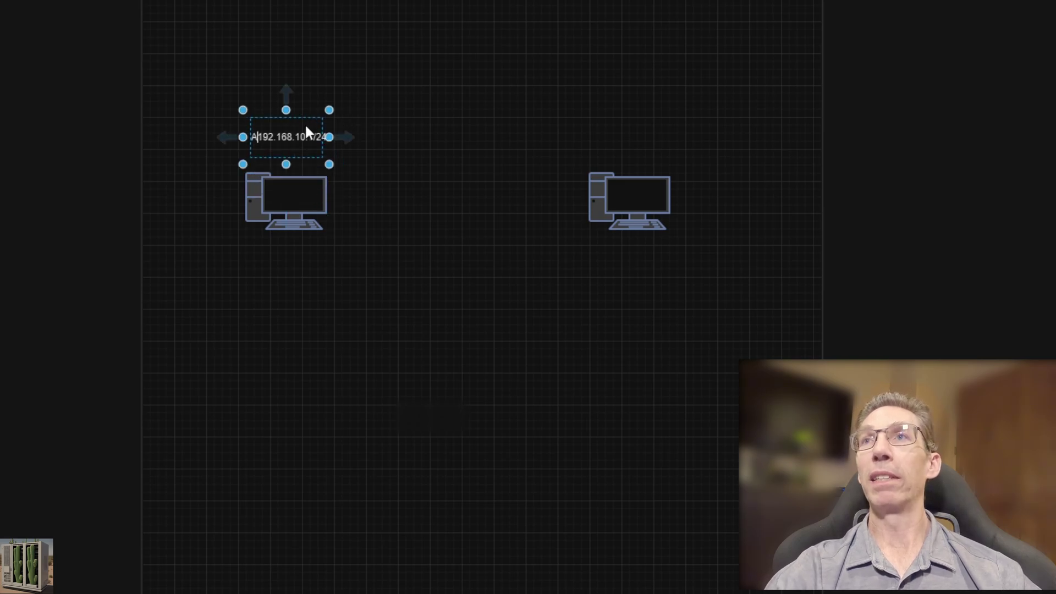
{"action": "type", "text": ":"}
{"action": "key", "text": "Return"}
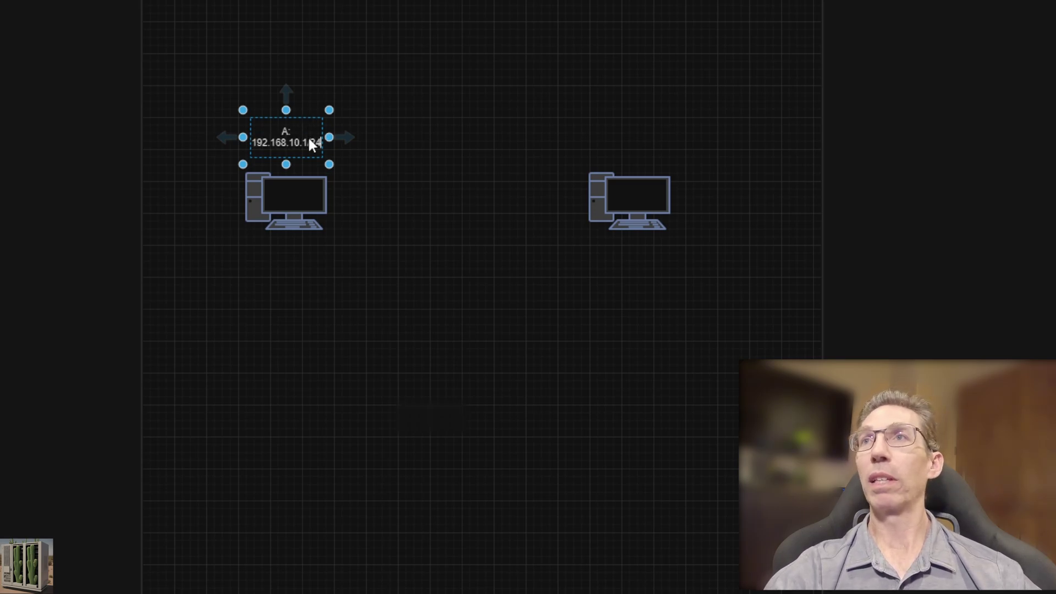
{"action": "key", "text": "Return"}
{"action": "type", "text": "No V"}
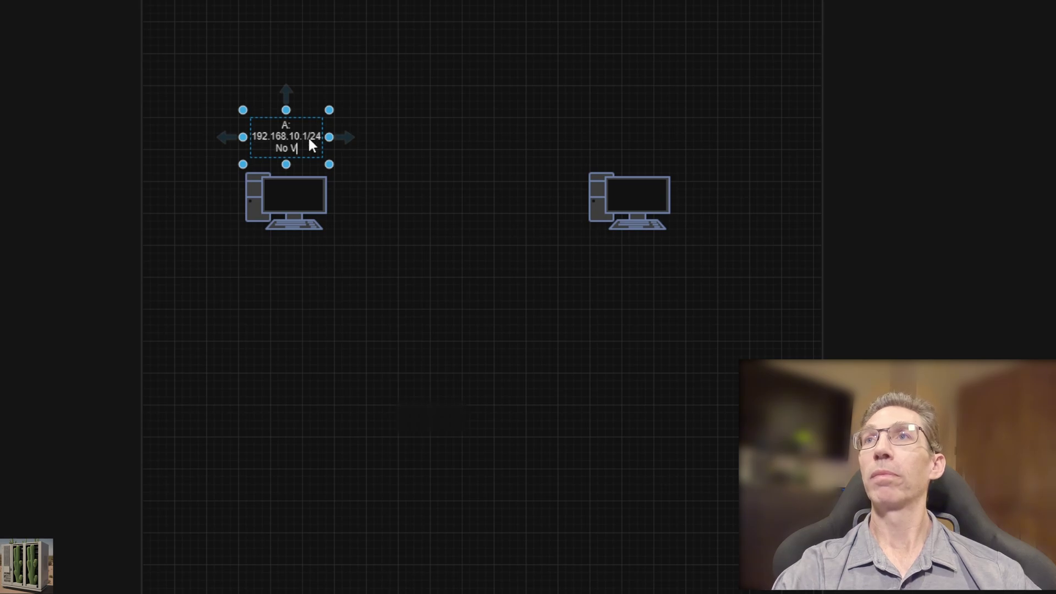
{"action": "type", "text": "LAN"}
{"action": "left_click", "coordinate": [387, 205]}
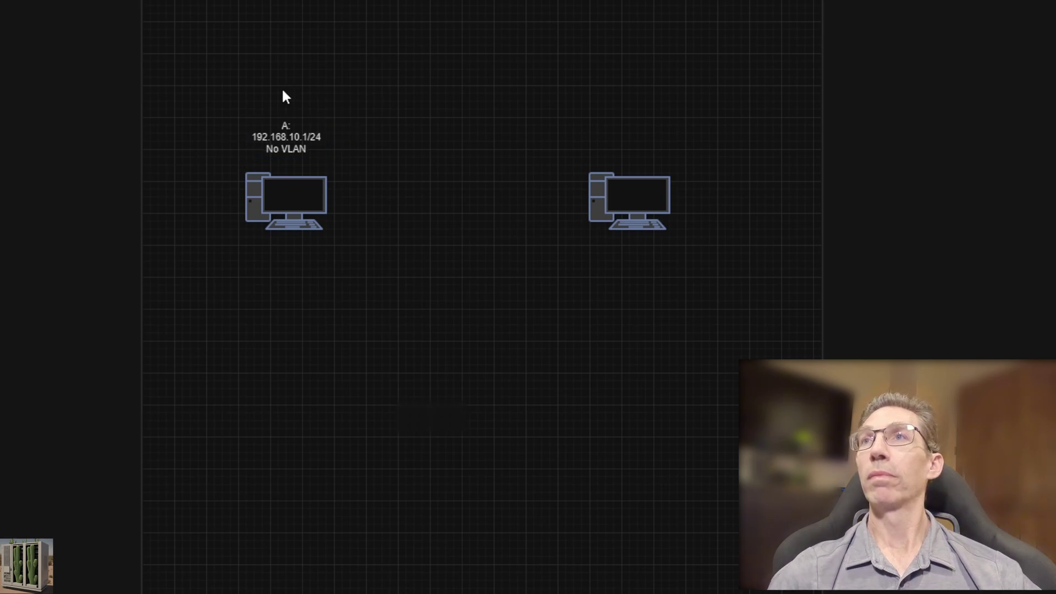
Duplicate the A label and place the copy above the right computer
{"action": "left_click", "coordinate": [284, 135]}
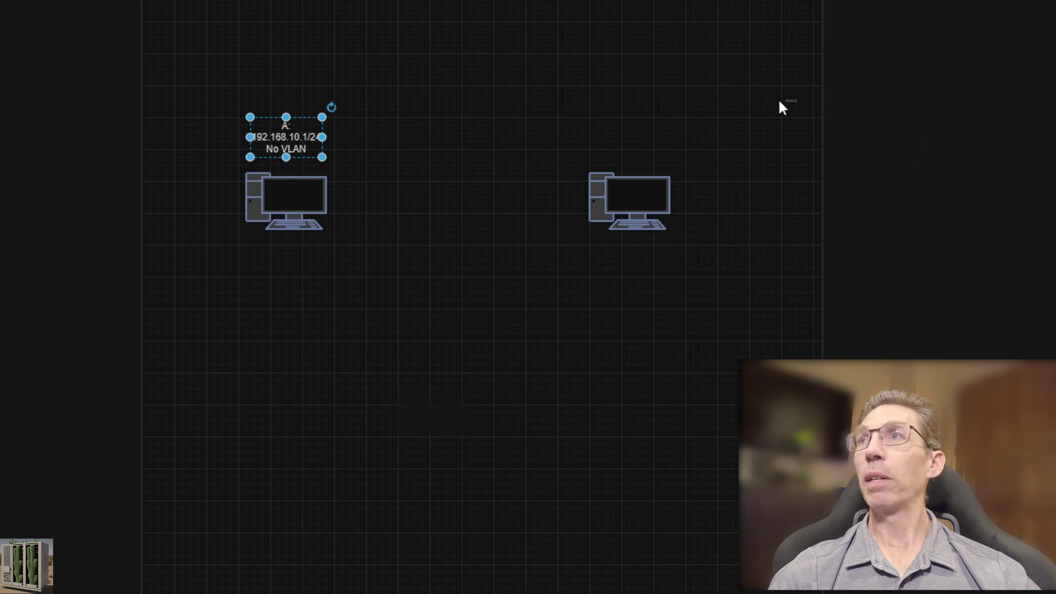
{"action": "left_click", "coordinate": [644, 118]}
{"action": "key", "text": "ctrl+v"}
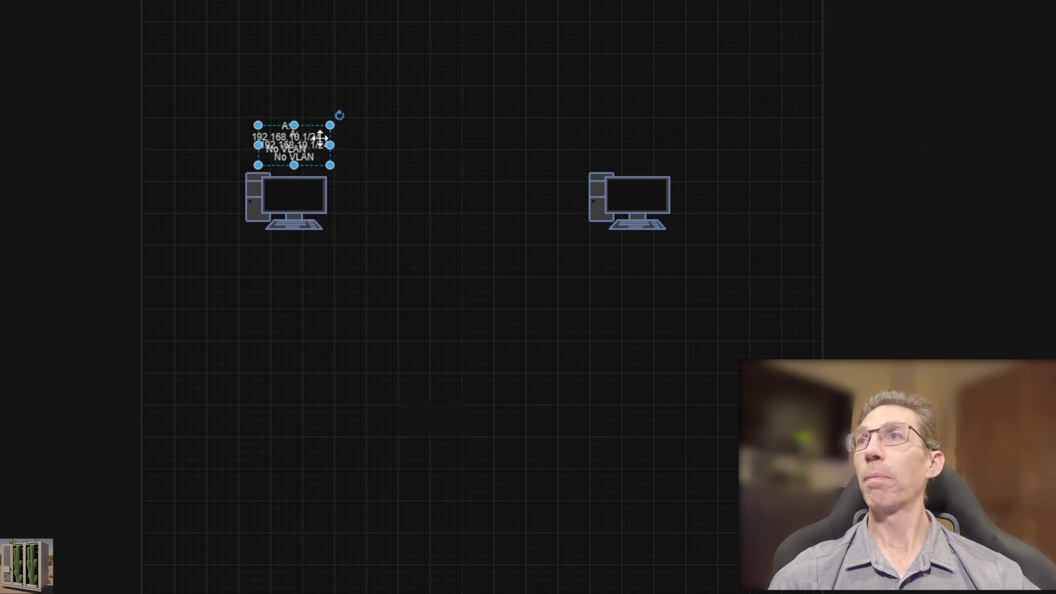
{"action": "left_click_drag", "start_coordinate": [321, 137], "coordinate": [631, 128]}
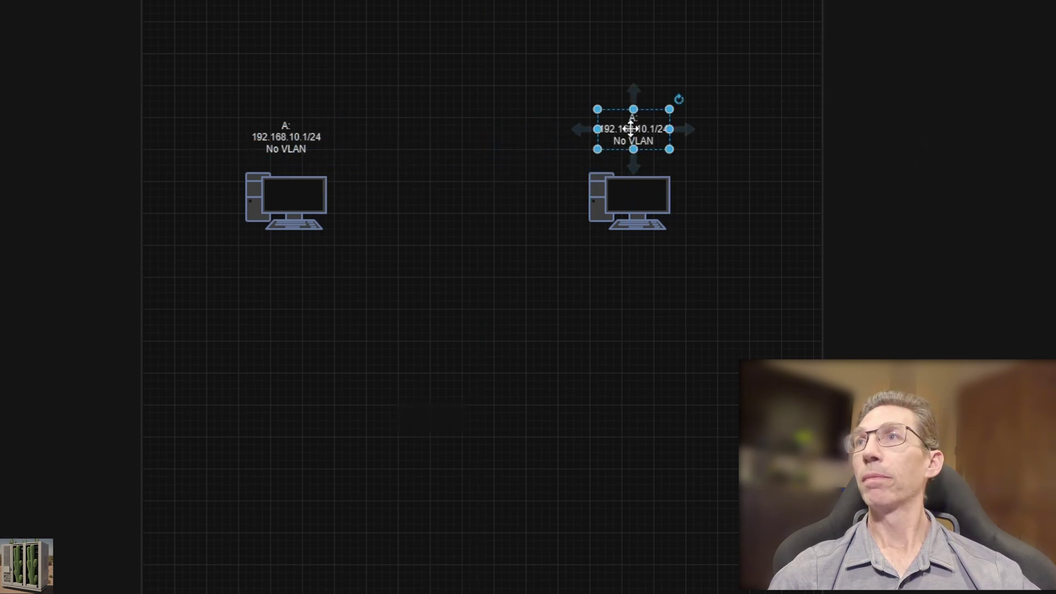
Edit the copy to read 'B: 192.168.10.2/24' and paste a new connector line
{"action": "double_click", "coordinate": [631, 127]}
{"action": "left_click", "coordinate": [633, 118]}
{"action": "key", "text": "BackSpace"}
{"action": "key", "text": "BackSpace"}
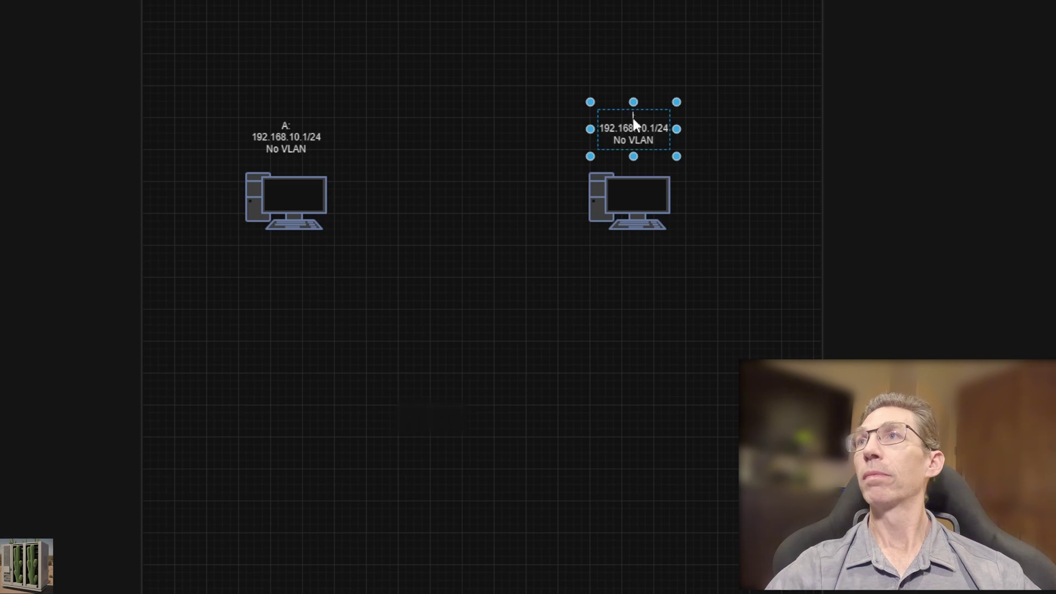
{"action": "type", "text": "B:"}
{"action": "key", "text": "Down"}
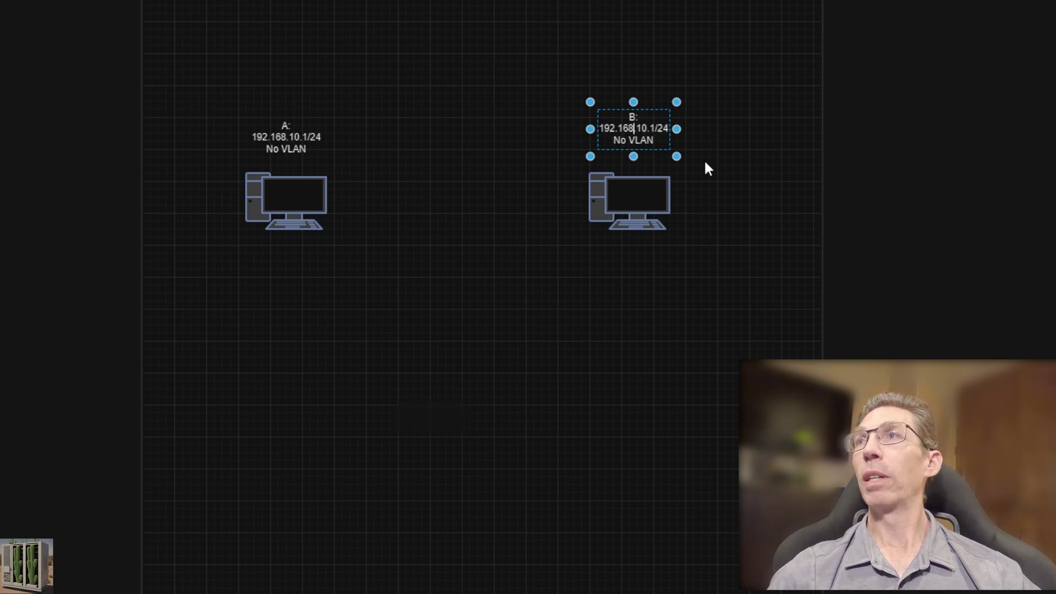
{"action": "key", "text": "Right"}
{"action": "key", "text": "Right"}
{"action": "key", "text": "Right"}
{"action": "key", "text": "Delete"}
{"action": "type", "text": "2"}
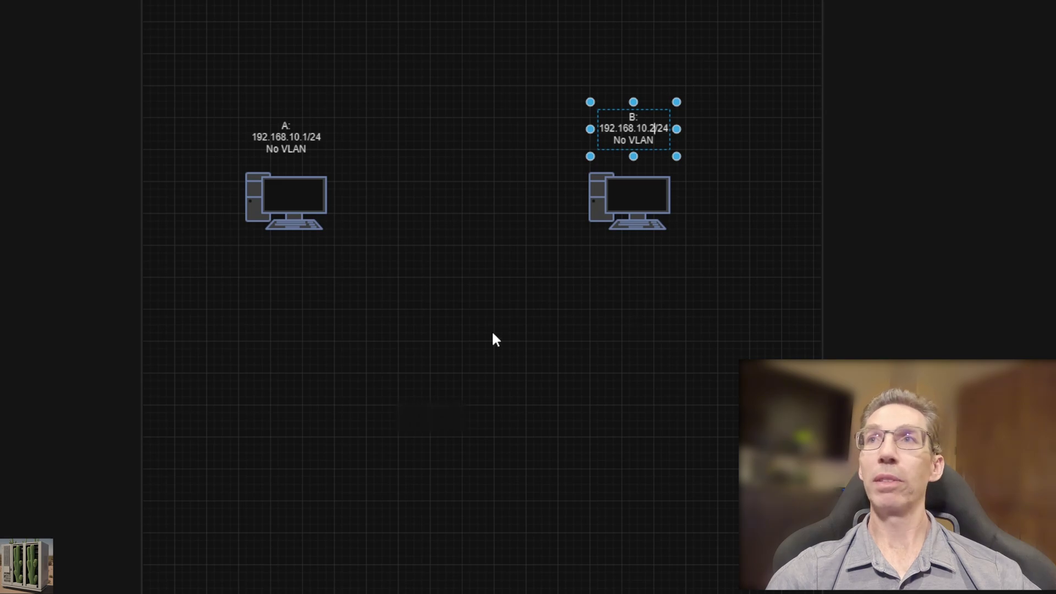
{"action": "key", "text": "Escape"}
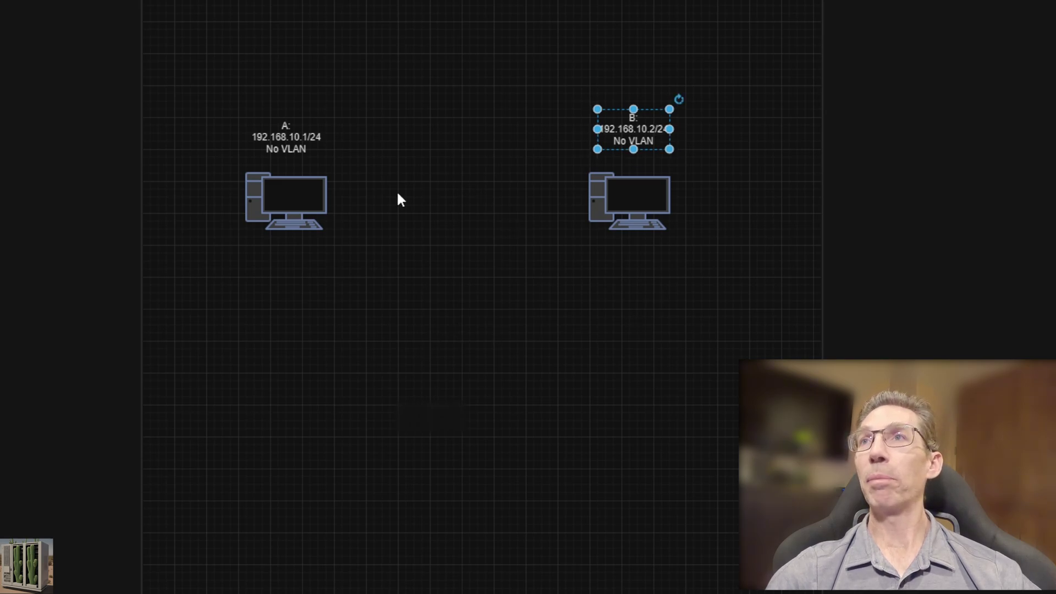
{"action": "key", "text": "ctrl+v"}
Attach the connector's ends to computers A and B to link them
{"action": "left_click_drag", "start_coordinate": [462, 365], "coordinate": [326, 209]}
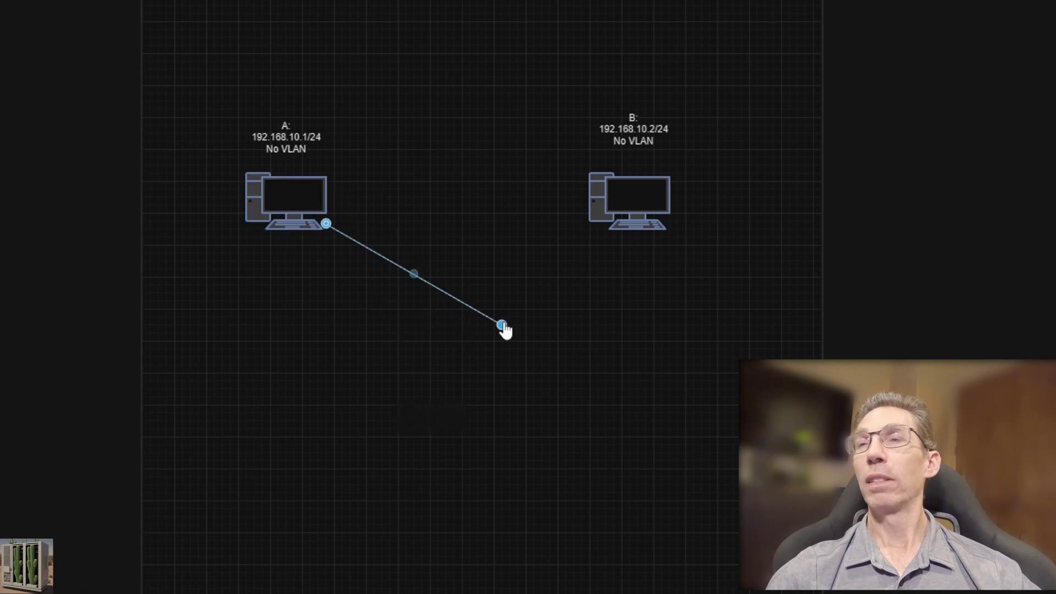
{"action": "left_click_drag", "start_coordinate": [503, 328], "coordinate": [611, 201]}
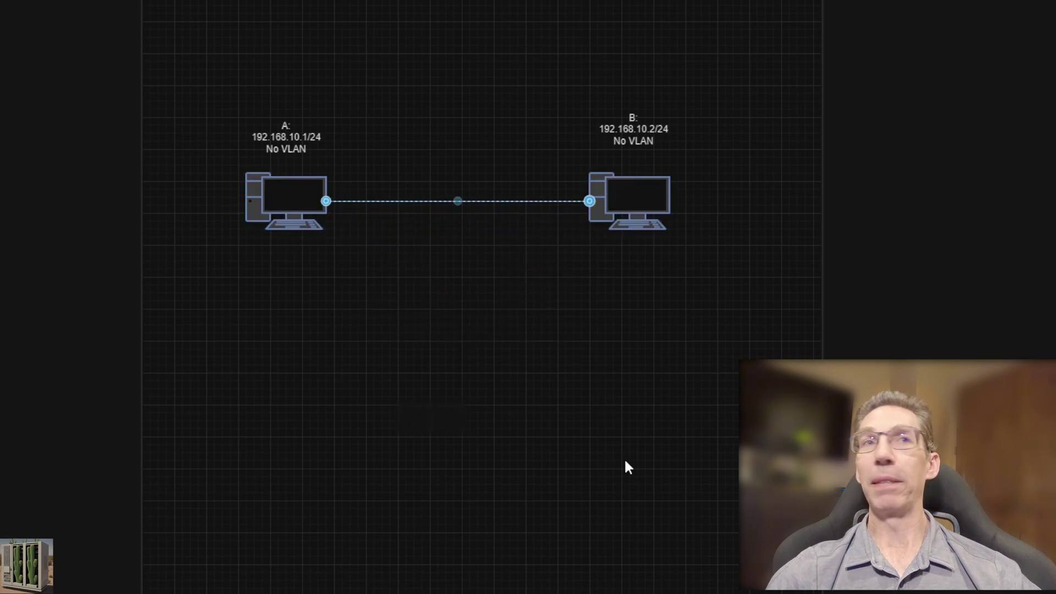
{"action": "left_click", "coordinate": [625, 461]}
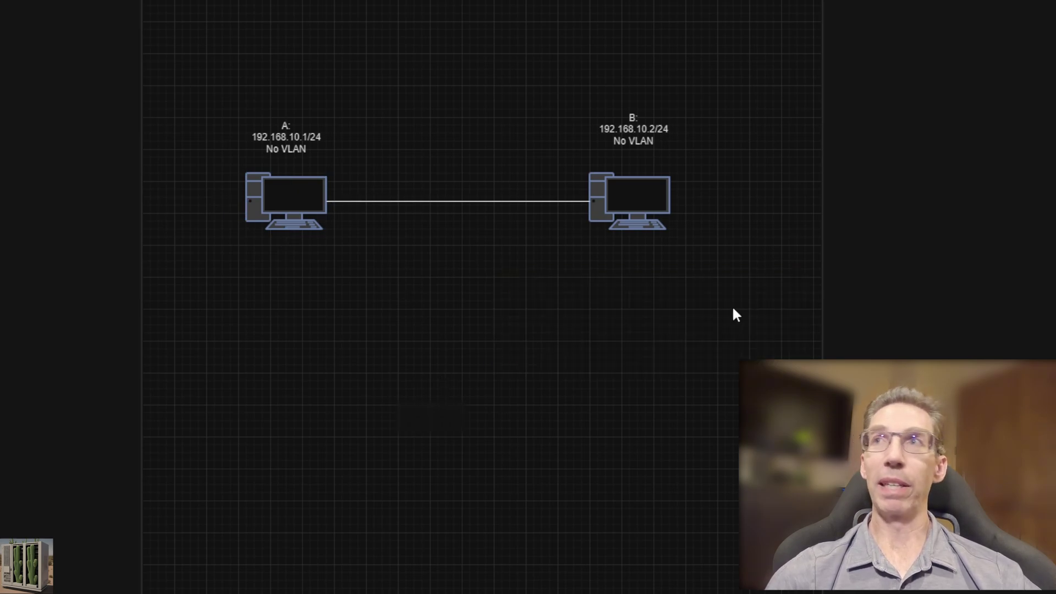
Duplicate both labelled computers and their link, placing the copy below the originals
{"action": "left_click_drag", "start_coordinate": [772, 298], "coordinate": [88, 29]}
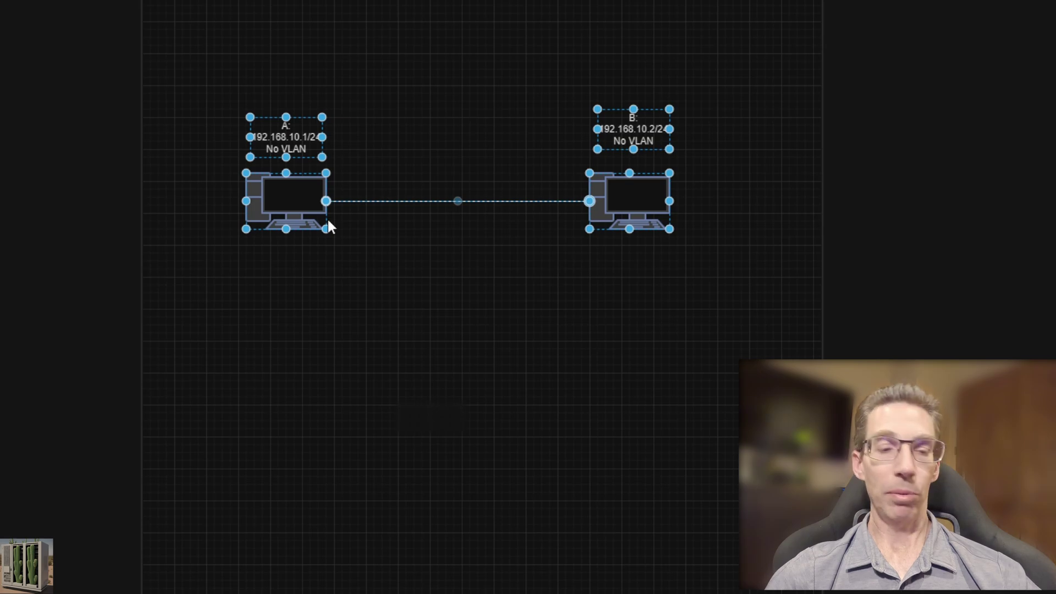
{"action": "key", "text": "ctrl+d"}
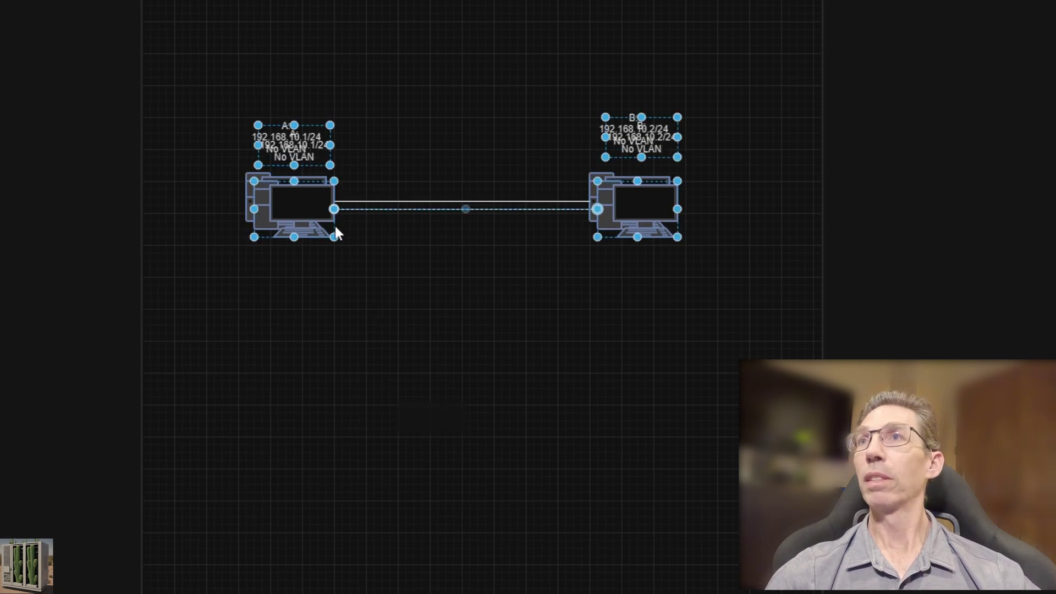
{"action": "left_click_drag", "start_coordinate": [336, 230], "coordinate": [305, 368]}
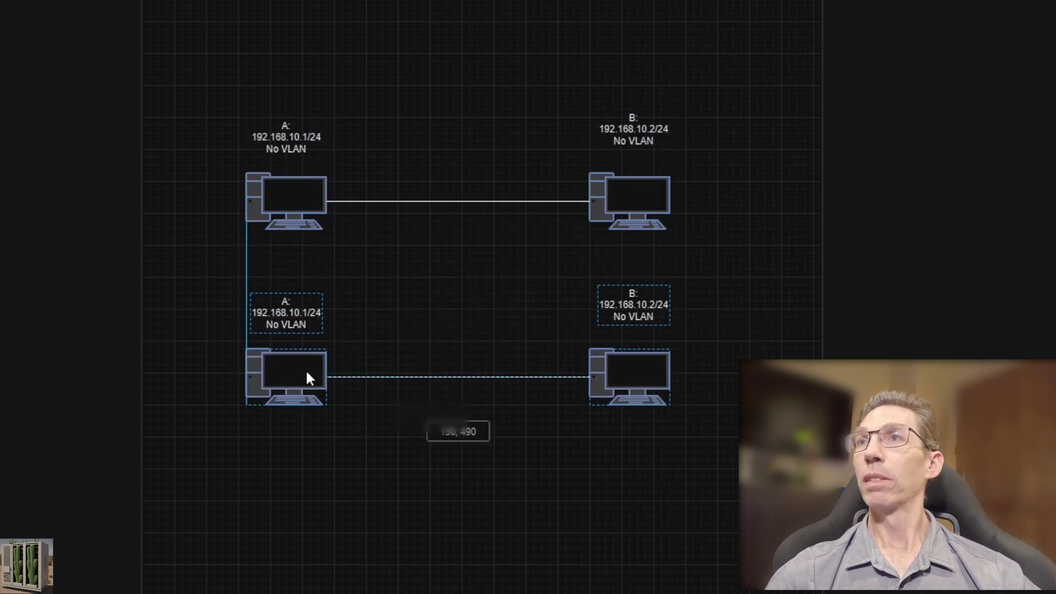
Insert a blank line after the IP address in the copied A label
{"action": "left_click", "coordinate": [303, 325]}
{"action": "double_click", "coordinate": [303, 325]}
{"action": "key", "text": "Left"}
{"action": "key", "text": "Right"}
{"action": "key", "text": "Right"}
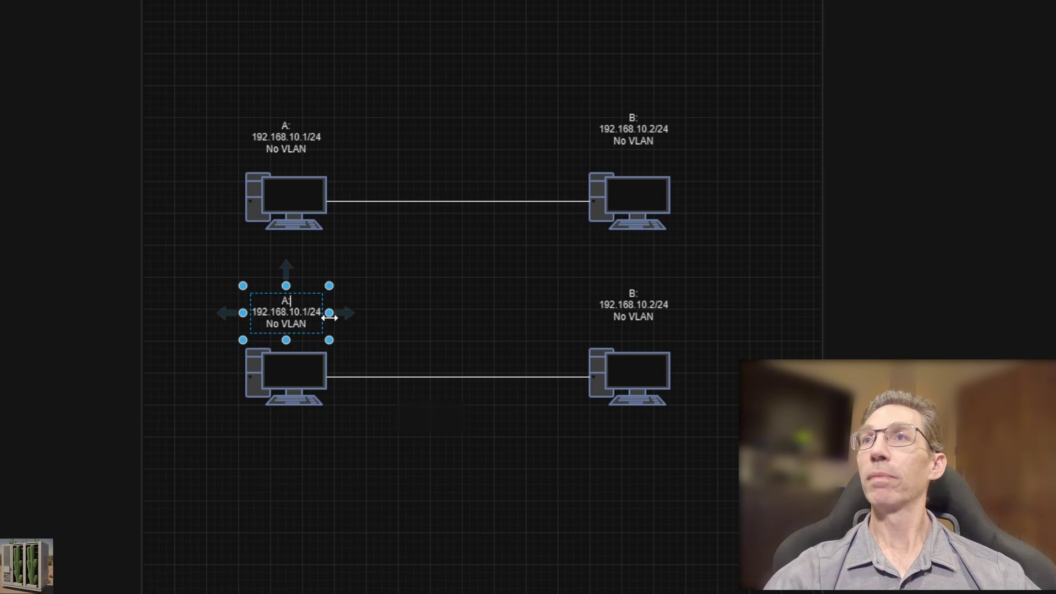
{"action": "key", "text": "Down"}
{"action": "key", "text": "Right"}
{"action": "key", "text": "Right"}
{"action": "key", "text": "Right"}
{"action": "key", "text": "Right"}
{"action": "key", "text": "Right"}
{"action": "key", "text": "Right"}
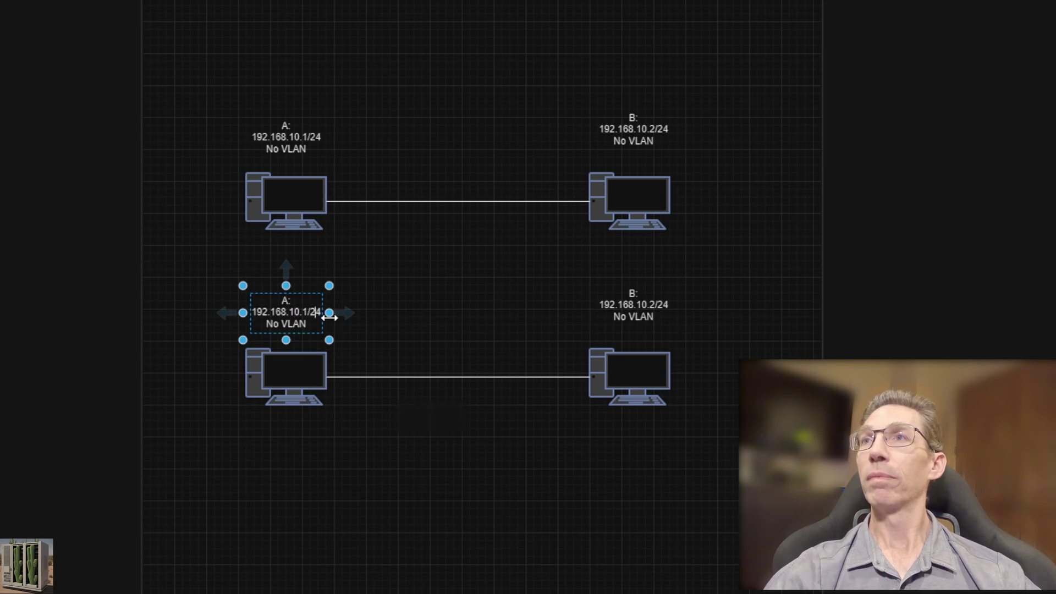
{"action": "key", "text": "Right"}
{"action": "key", "text": "Return"}
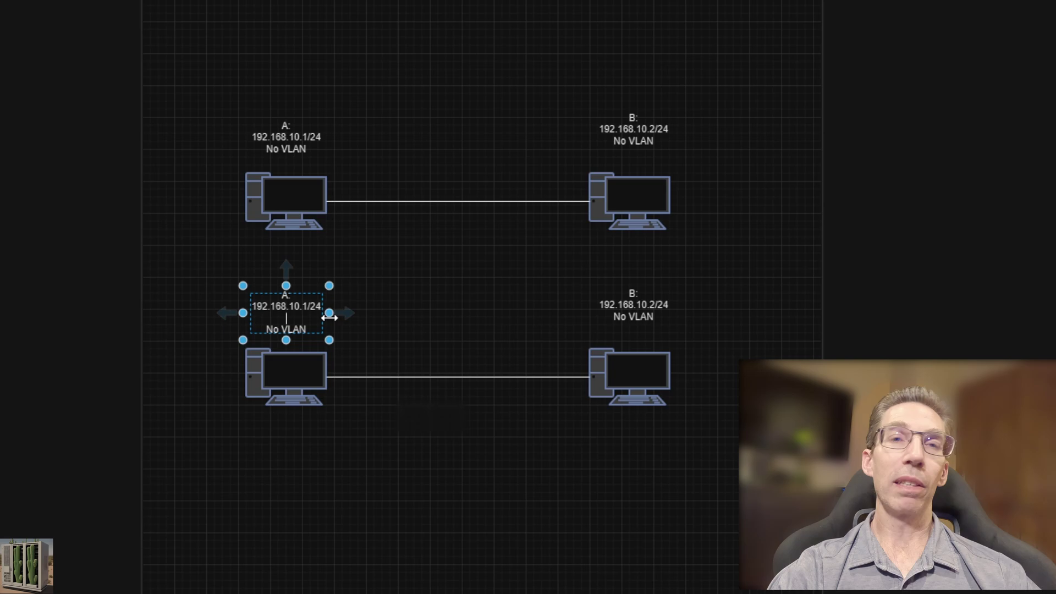
Give the copied A label MAC AA:BB and change 'No VLAN' to 'VLAN 10'
{"action": "type", "text": "AA:BB"}
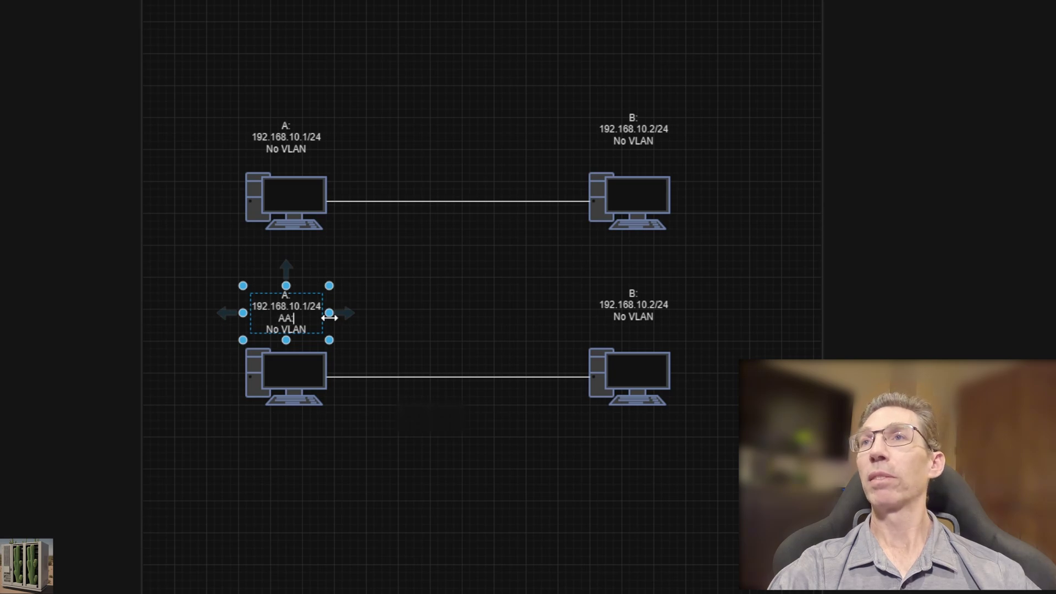
{"action": "key", "text": "End"}
{"action": "key", "text": "BackSpace"}
{"action": "key", "text": "BackSpace"}
{"action": "key", "text": "BackSpace"}
{"action": "key", "text": "BackSpace"}
{"action": "key", "text": "BackSpace"}
{"action": "key", "text": "BackSpace"}
{"action": "key", "text": "BackSpace"}
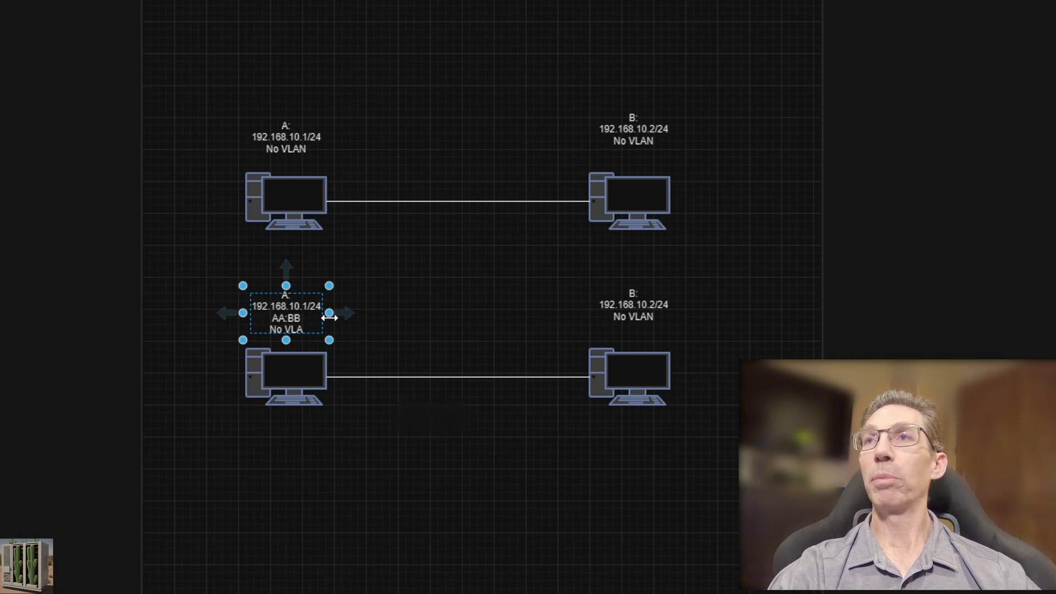
{"action": "type", "text": "VG"}
{"action": "key", "text": "BackSpace"}
{"action": "type", "text": "LAN"}
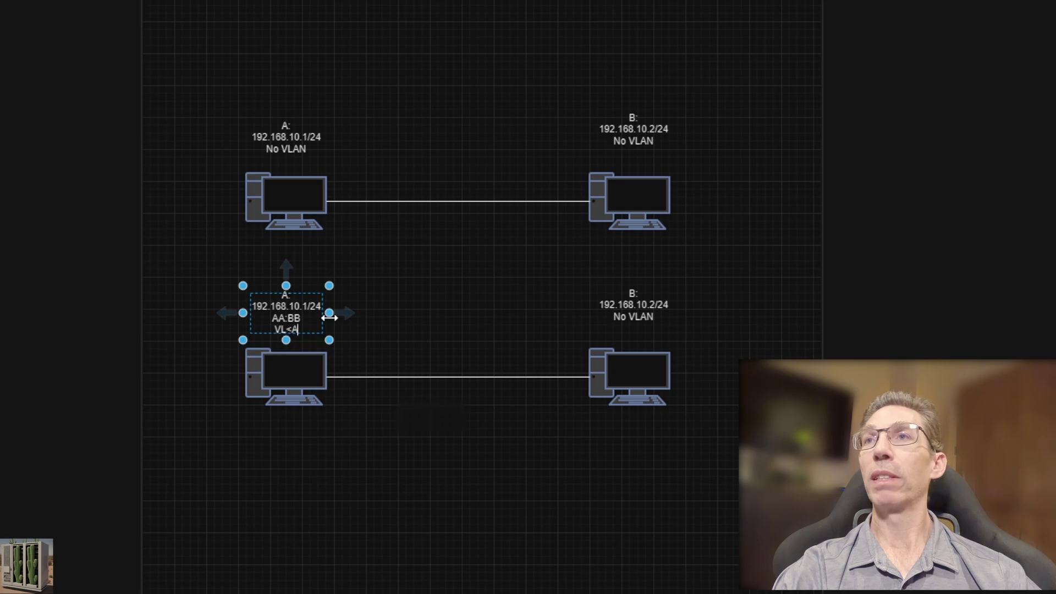
{"action": "key", "text": "BackSpace"}
{"action": "key", "text": "BackSpace"}
{"action": "type", "text": "AN 10"}
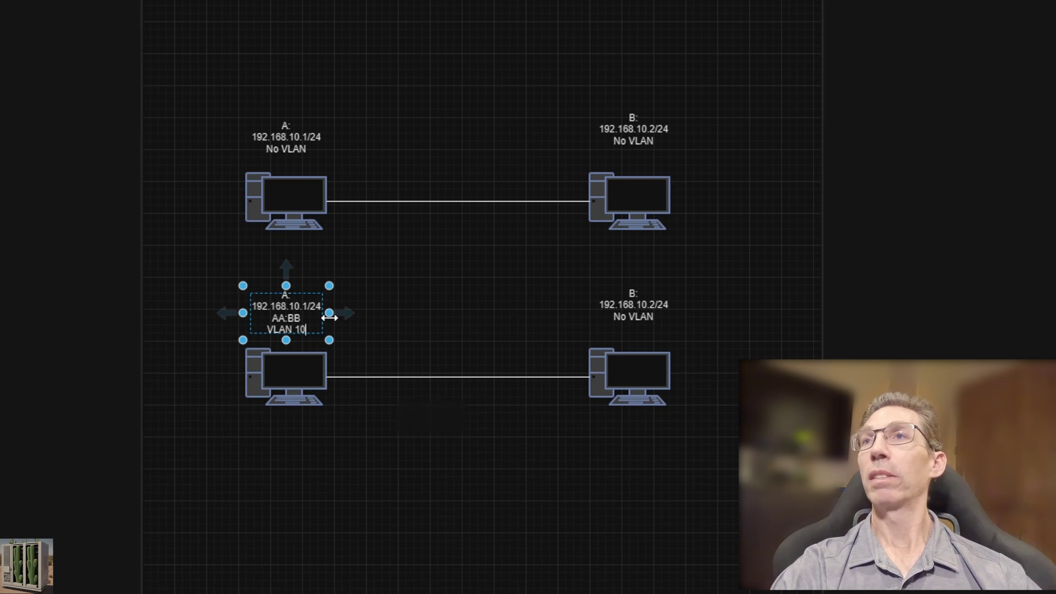
Give the copied B label MAC CC:DD and change 'No VLAN' to 'VLAN 20'
{"action": "double_click", "coordinate": [639, 300]}
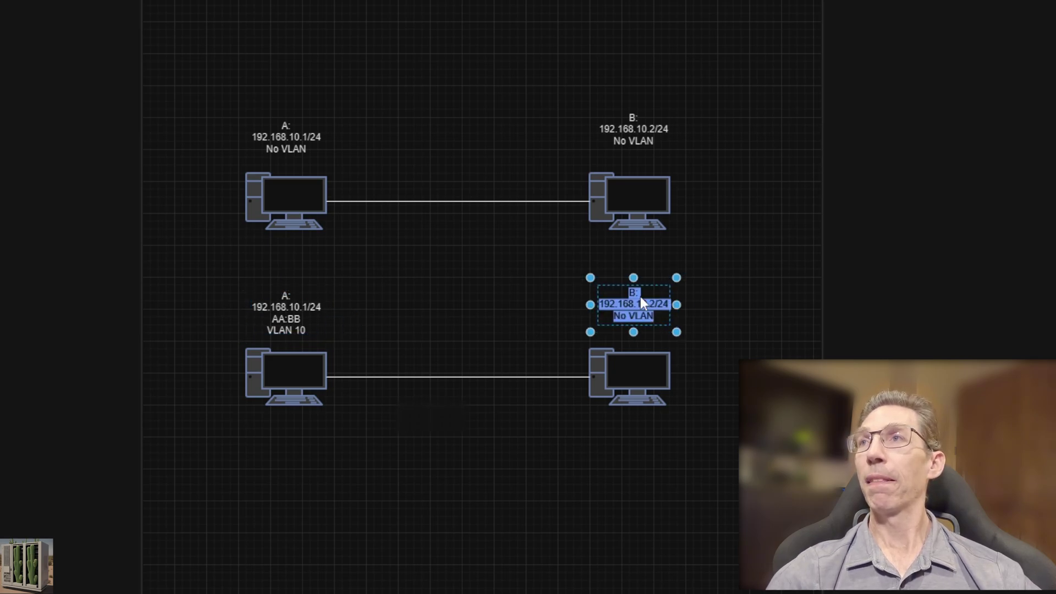
{"action": "left_click", "coordinate": [641, 305]}
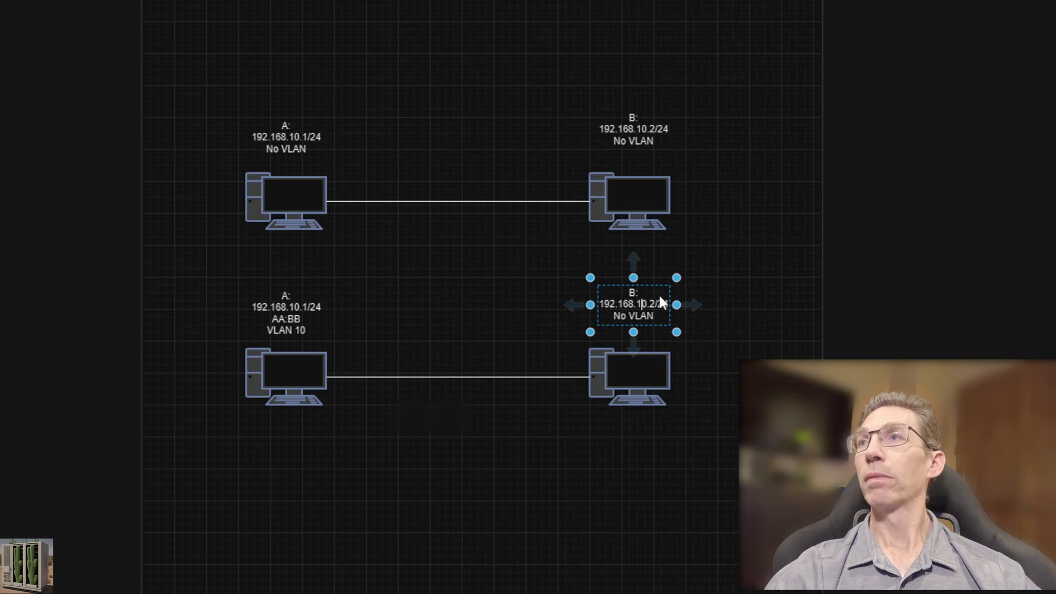
{"action": "key", "text": "Left"}
{"action": "key", "text": "Left"}
{"action": "key", "text": "Left"}
{"action": "key", "text": "Left"}
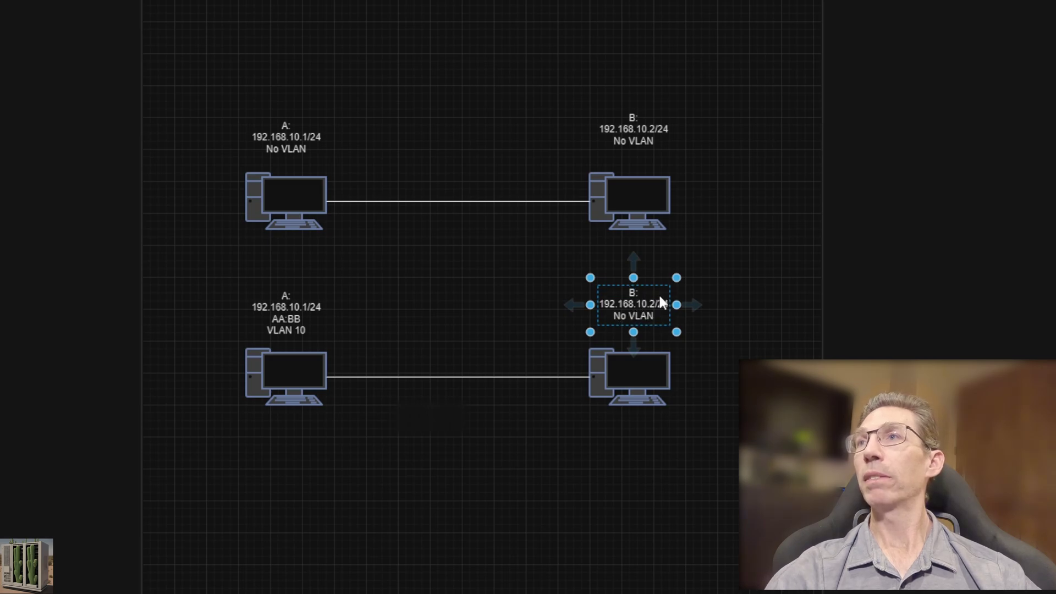
{"action": "key", "text": "Return"}
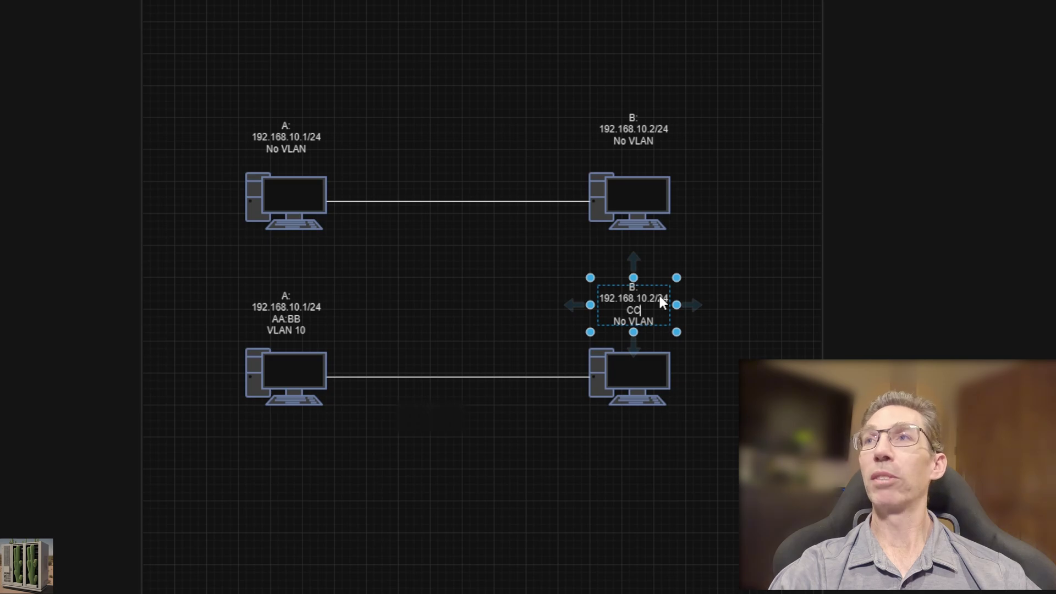
{"action": "type", "text": "DD"}
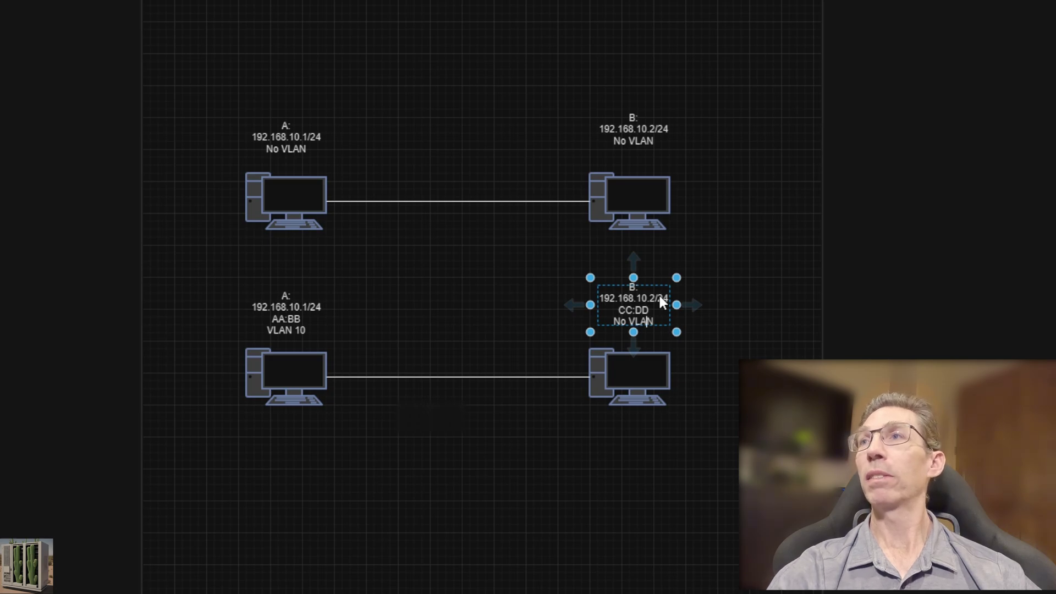
{"action": "key", "text": "BackSpace"}
{"action": "key", "text": "BackSpace"}
{"action": "key", "text": "BackSpace"}
{"action": "key", "text": "BackSpace"}
{"action": "key", "text": "BackSpace"}
{"action": "key", "text": "BackSpace"}
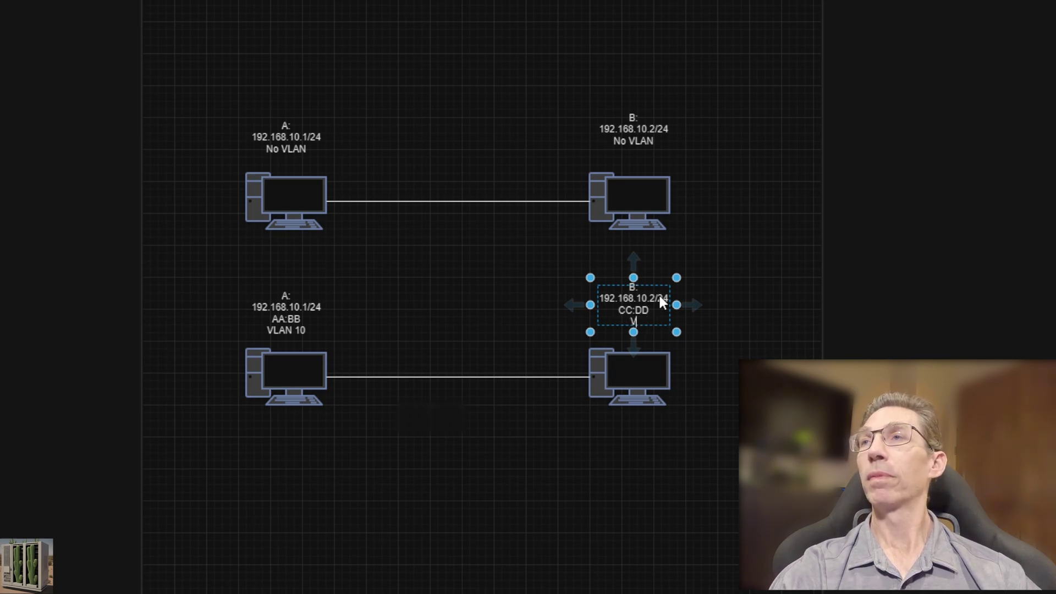
{"action": "type", "text": "VLAN 20"}
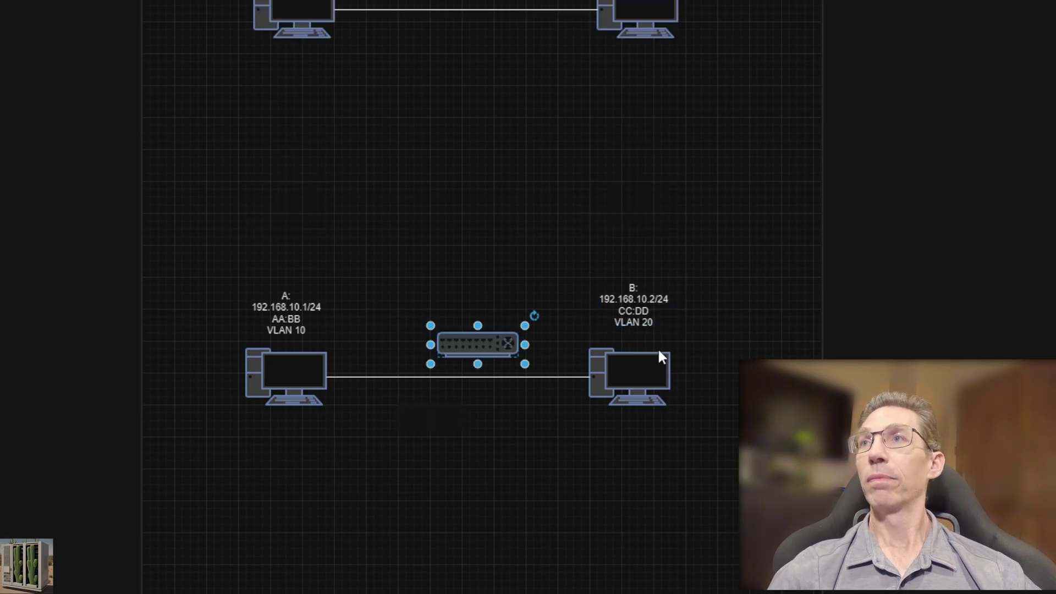
Place the switch between lower A and B, reroute A's link to it, and link it to B
{"action": "left_click_drag", "start_coordinate": [481, 348], "coordinate": [463, 236]}
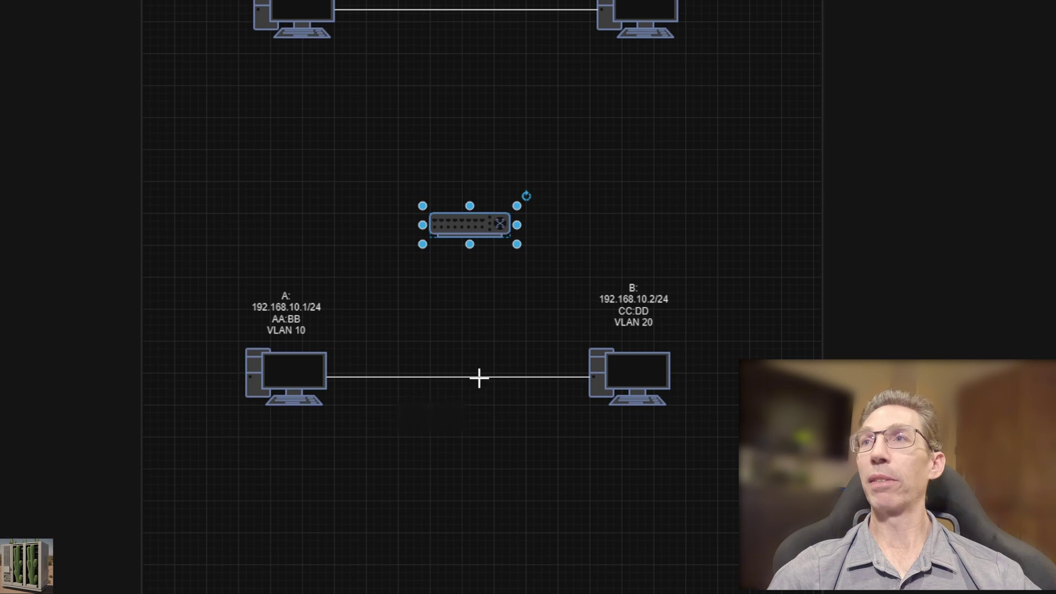
{"action": "left_click", "coordinate": [479, 377]}
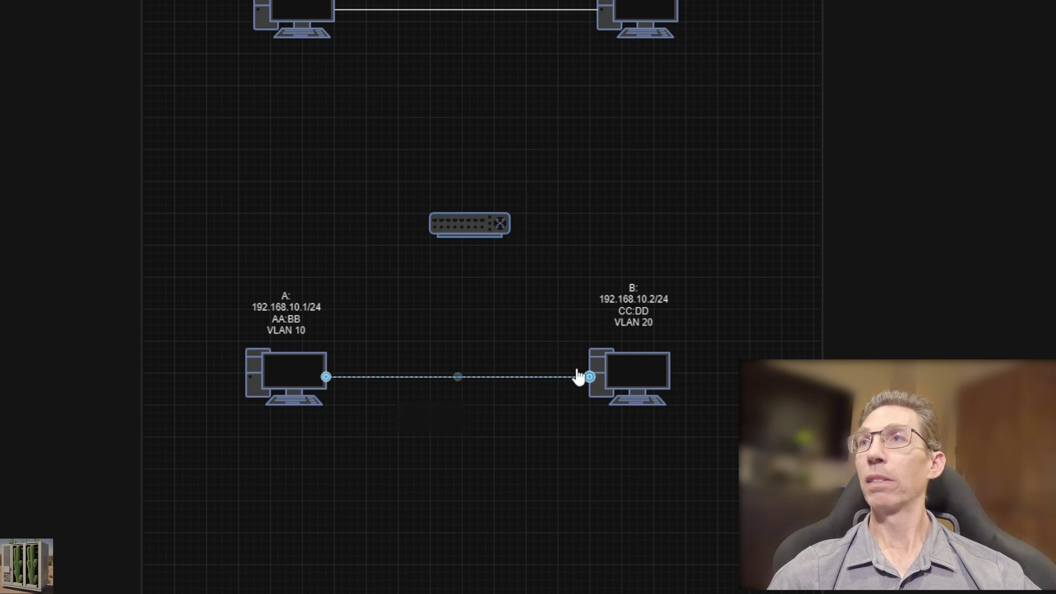
{"action": "left_click_drag", "start_coordinate": [579, 376], "coordinate": [454, 237]}
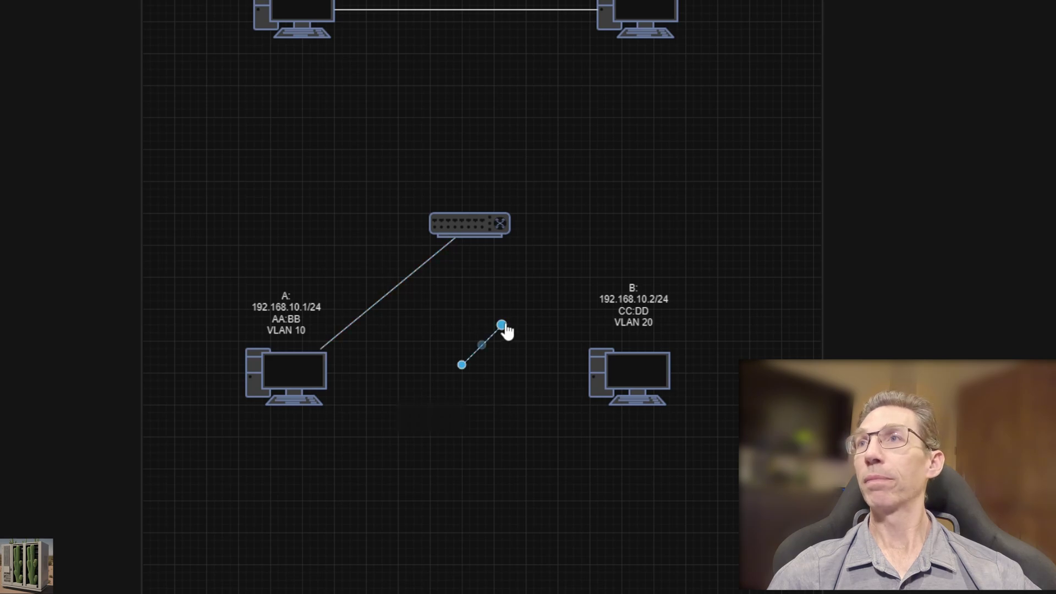
{"action": "left_click_drag", "start_coordinate": [502, 324], "coordinate": [469, 237]}
{"action": "left_click_drag", "start_coordinate": [462, 365], "coordinate": [589, 375]}
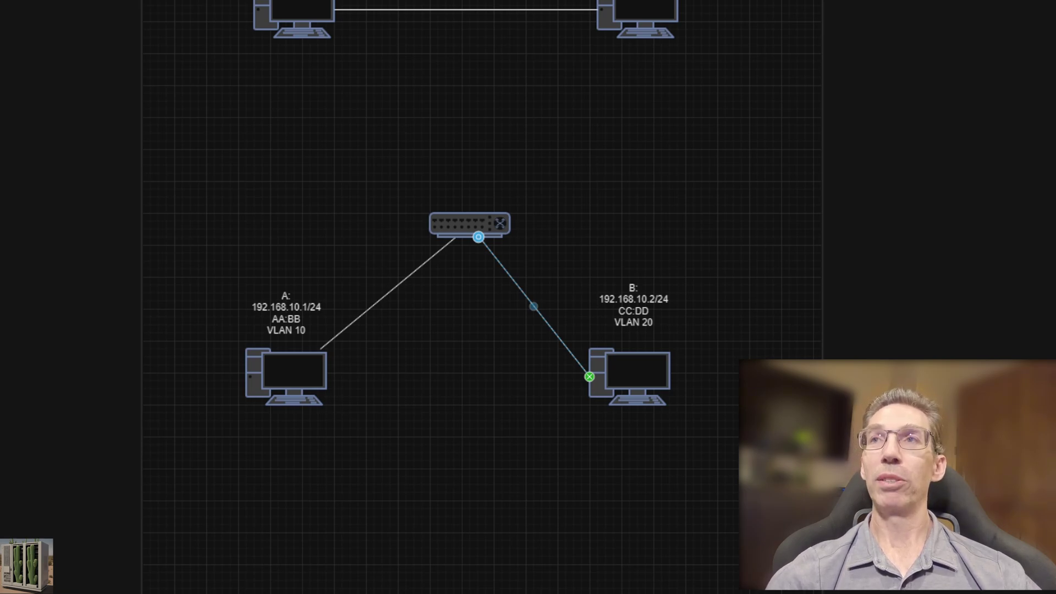
Paste the ARP note 'Anyone know the MAC for IP 192.168.10.2? (Yours truly, VLAN 10)' between A and B, enlarging its box
{"action": "left_click", "coordinate": [418, 522]}
{"action": "key", "text": "ctrl+v"}
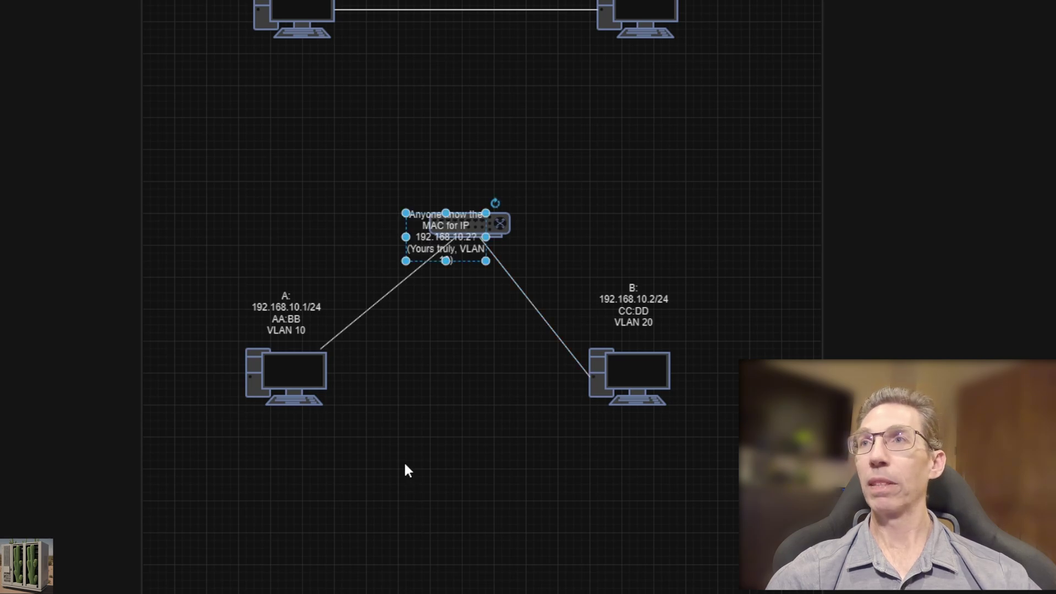
{"action": "left_click_drag", "start_coordinate": [473, 223], "coordinate": [468, 372]}
{"action": "left_click_drag", "start_coordinate": [487, 420], "coordinate": [510, 437]}
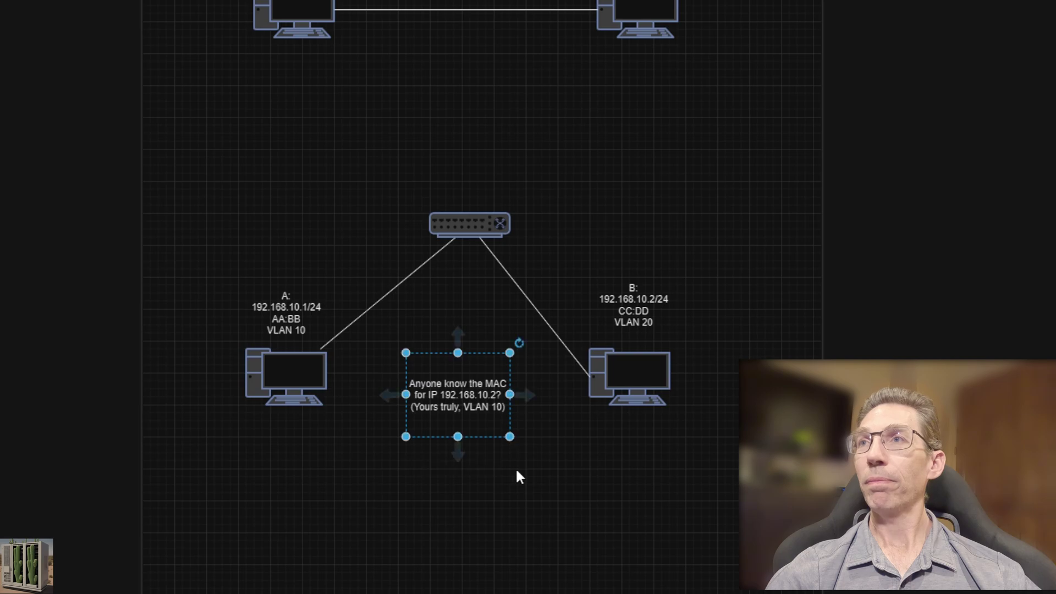
{"action": "double_click", "coordinate": [479, 401]}
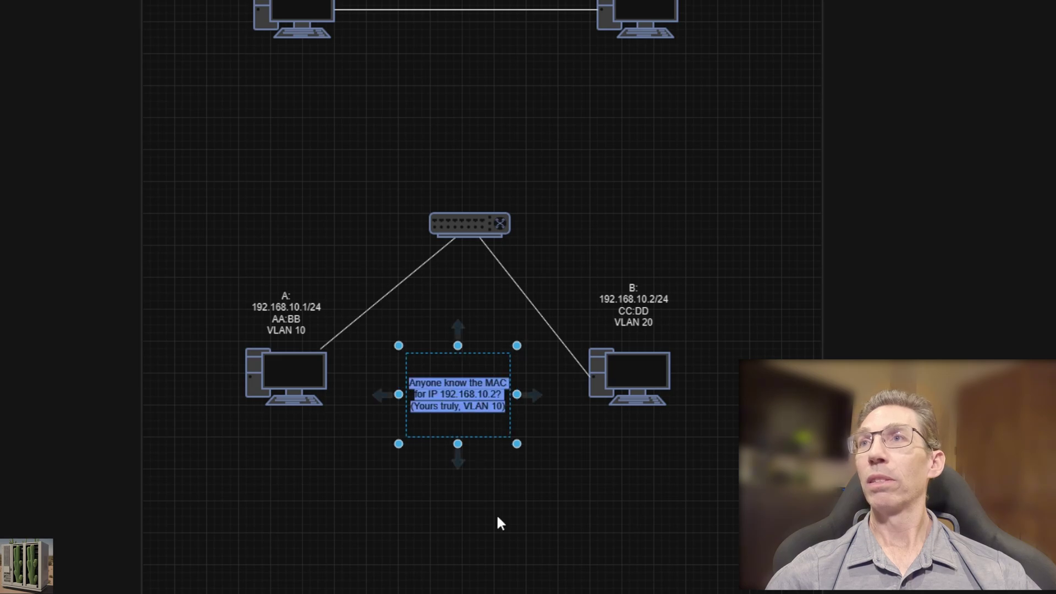
{"action": "left_click", "coordinate": [540, 585]}
{"action": "mouse_move", "coordinate": [469, 219]}
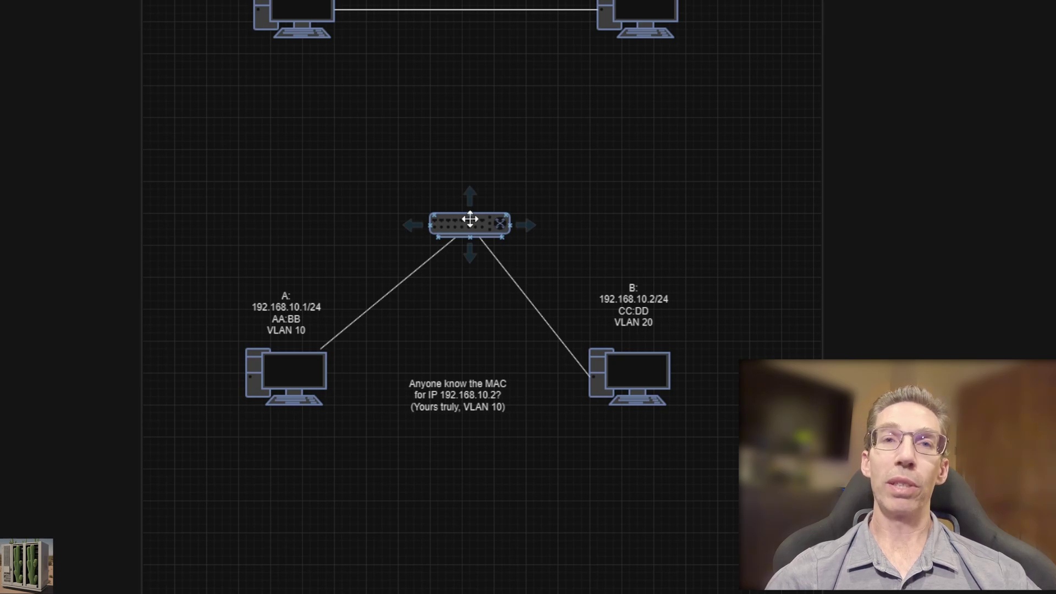
{"action": "left_click", "coordinate": [502, 260]}
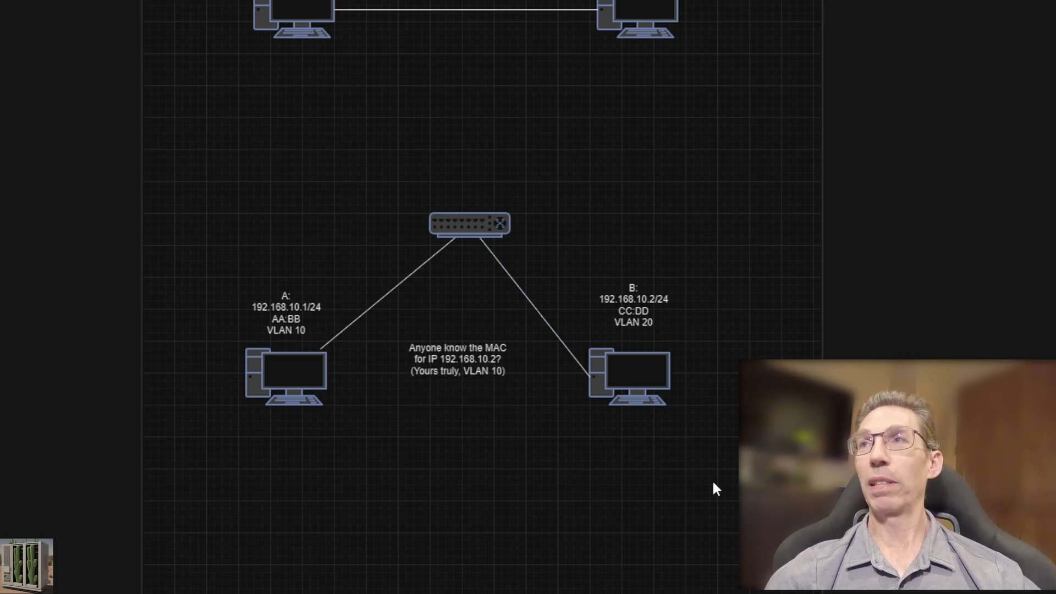
Move the whole switch diagram higher up the page
{"action": "left_click_drag", "start_coordinate": [734, 494], "coordinate": [180, 195]}
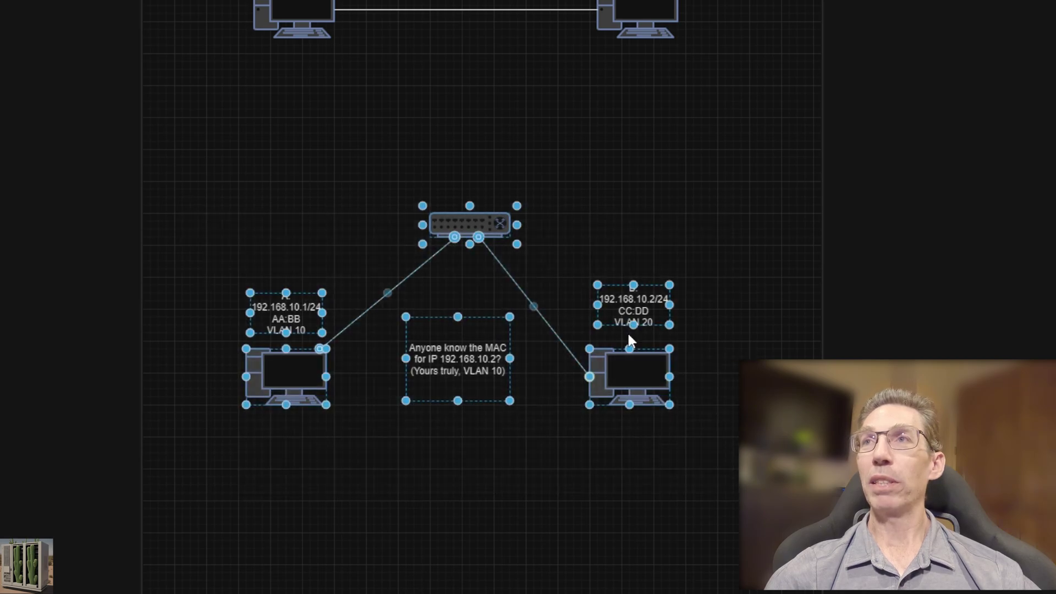
{"action": "left_click_drag", "start_coordinate": [475, 226], "coordinate": [483, 104]}
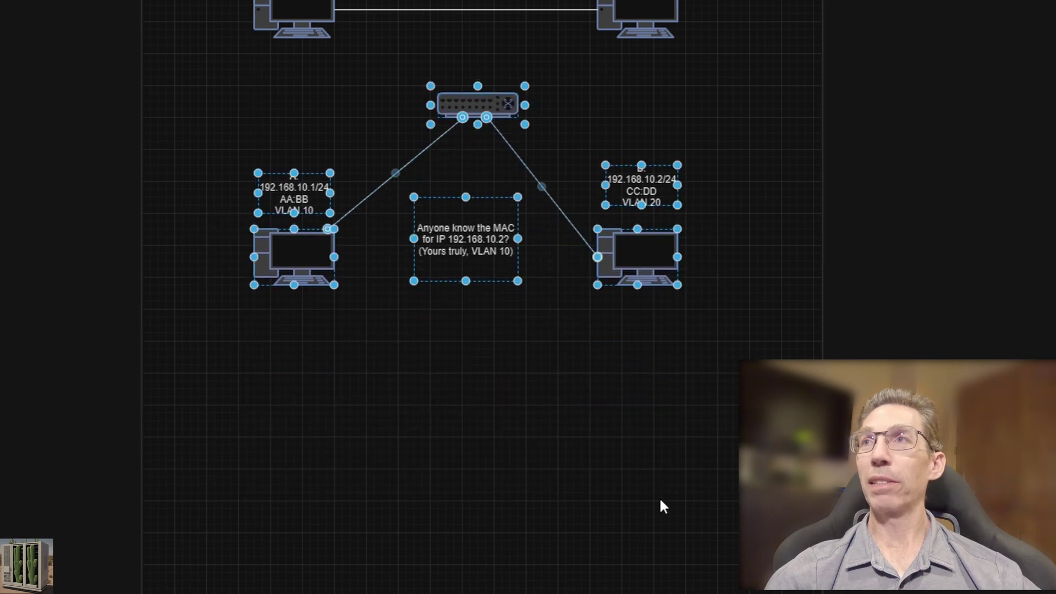
{"action": "left_click", "coordinate": [664, 501]}
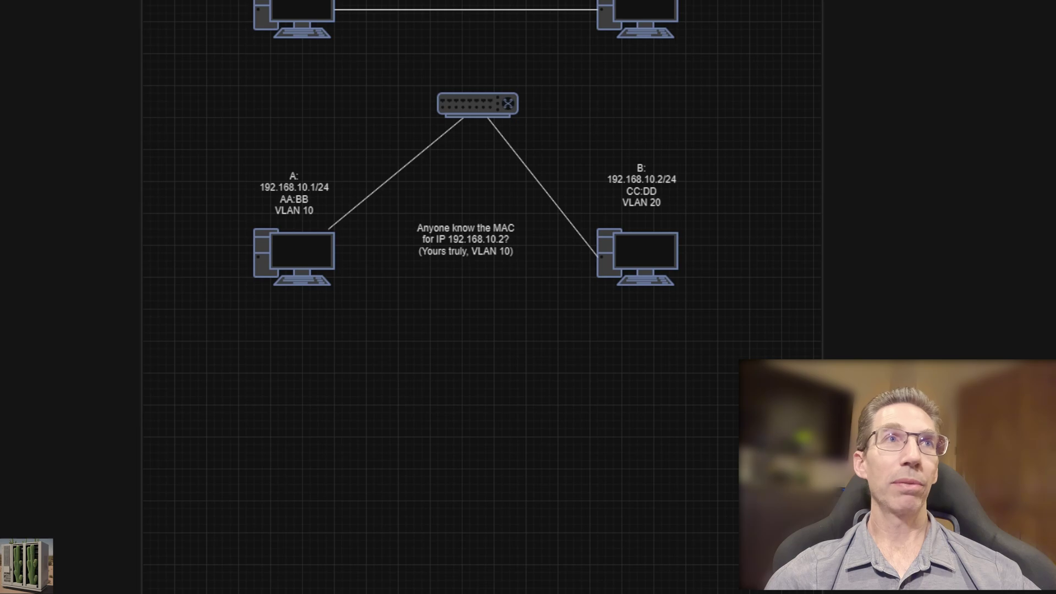
Place a copy of the entire diagram, labels and ARP note included, below the original
{"action": "left_click_drag", "start_coordinate": [709, 319], "coordinate": [230, 73]}
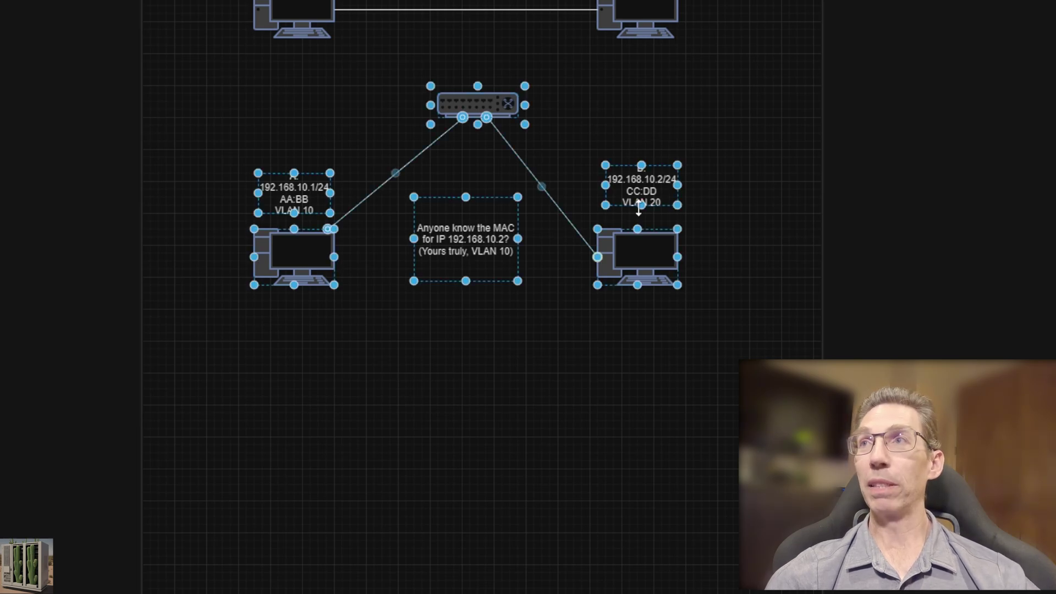
{"action": "left_click", "coordinate": [601, 473]}
{"action": "key", "text": "ctrl+a"}
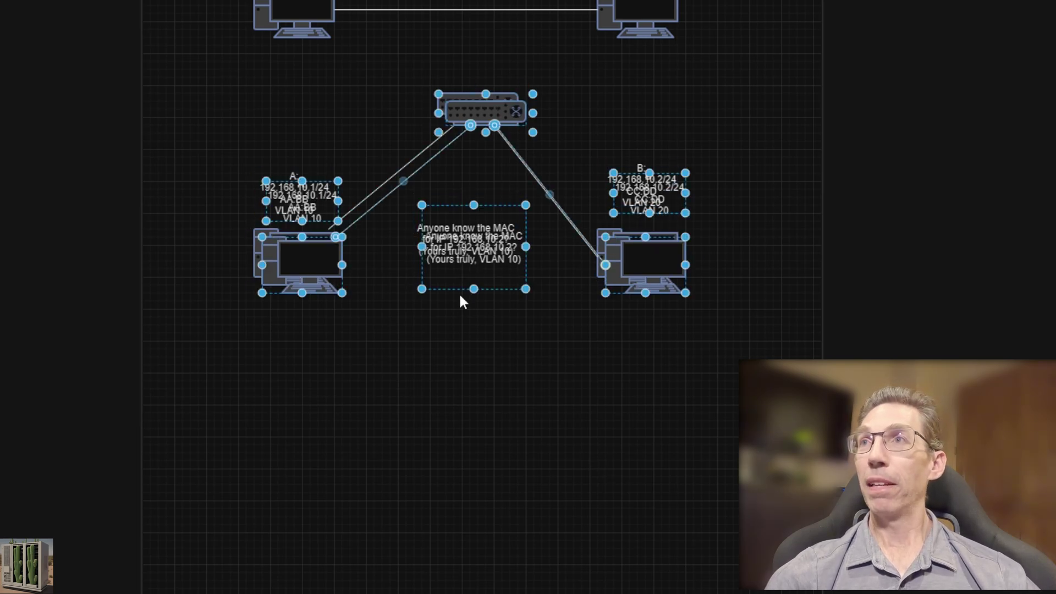
{"action": "left_click_drag", "start_coordinate": [477, 106], "coordinate": [462, 376]}
{"action": "left_click", "coordinate": [462, 376]}
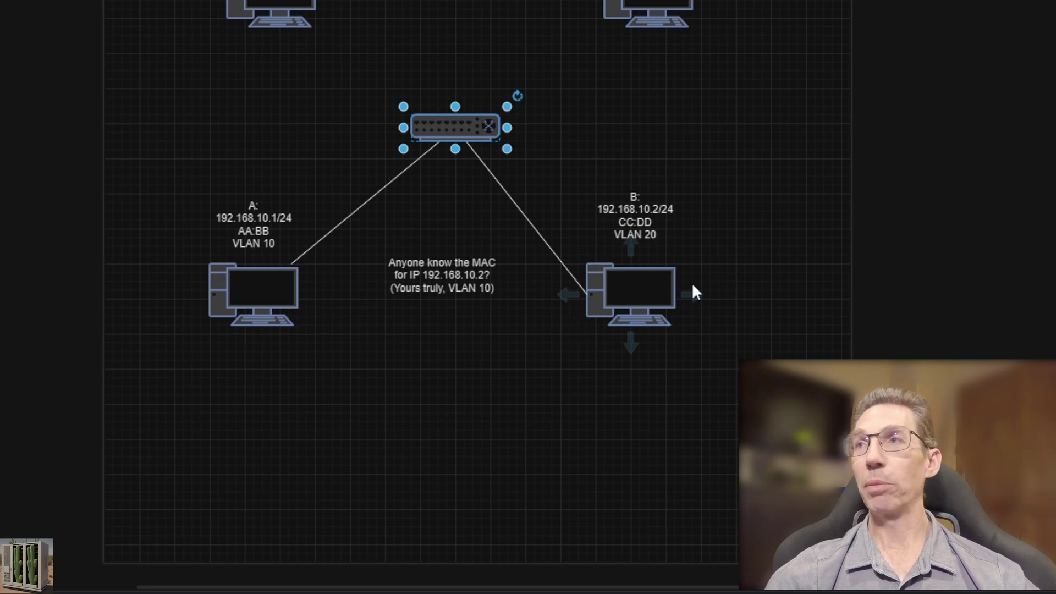
Move the ARP request note down below computer A and put computer B's label into edit mode
{"action": "left_click", "coordinate": [490, 289]}
{"action": "left_click_drag", "start_coordinate": [434, 250], "coordinate": [337, 374]}
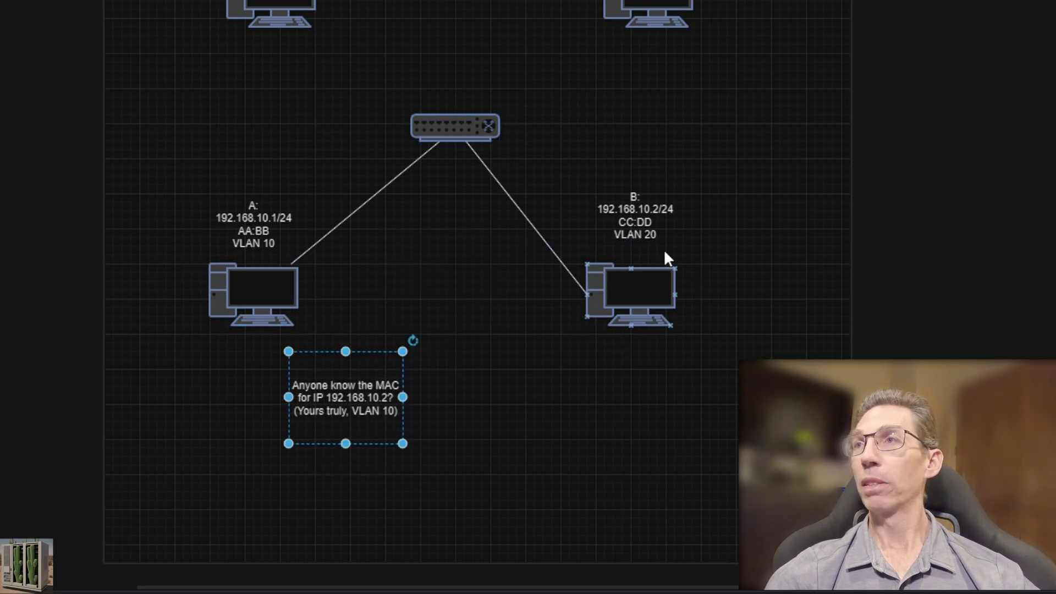
{"action": "left_click", "coordinate": [641, 214]}
{"action": "double_click", "coordinate": [644, 216]}
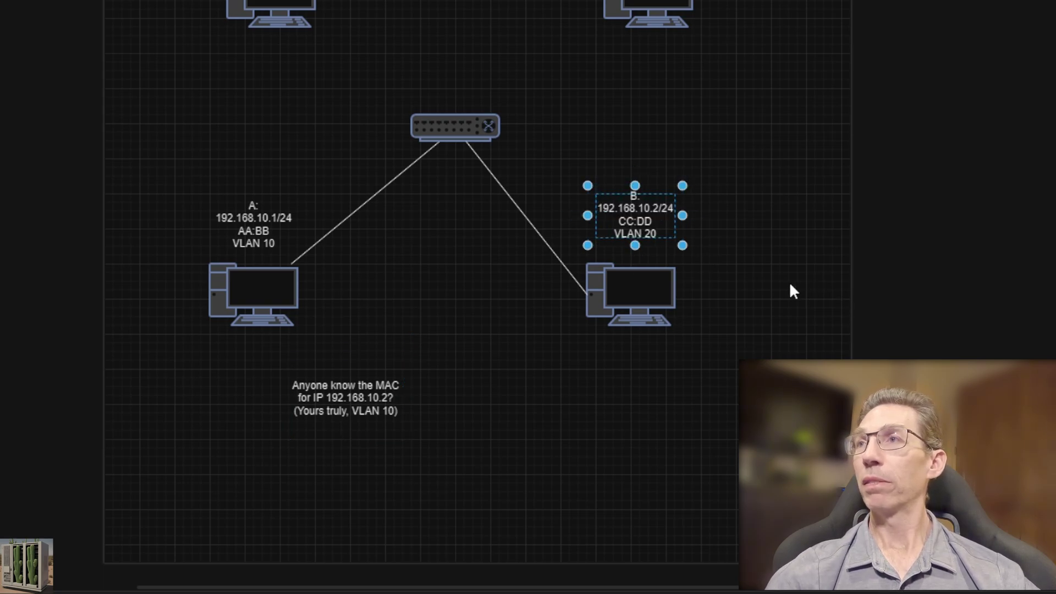
Change computer B's address to 192.168.20.1/24 and re-centre the ARP note beneath the switch
{"action": "double_click", "coordinate": [636, 210]}
{"action": "key", "text": "Right"}
{"action": "key", "text": "Left"}
{"action": "key", "text": "Left"}
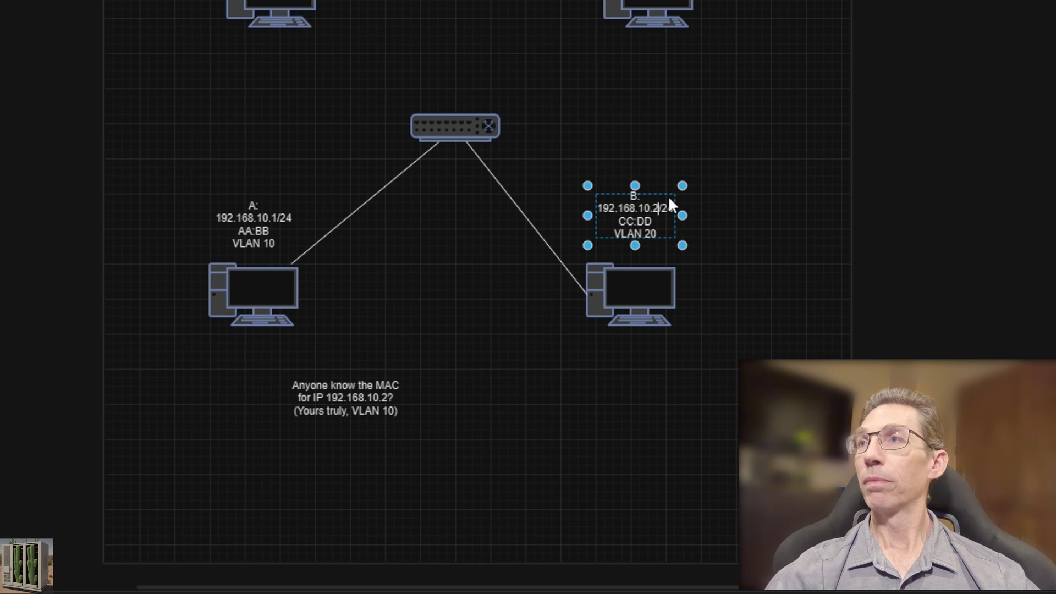
{"action": "key", "text": "Delete"}
{"action": "type", "text": "2"}
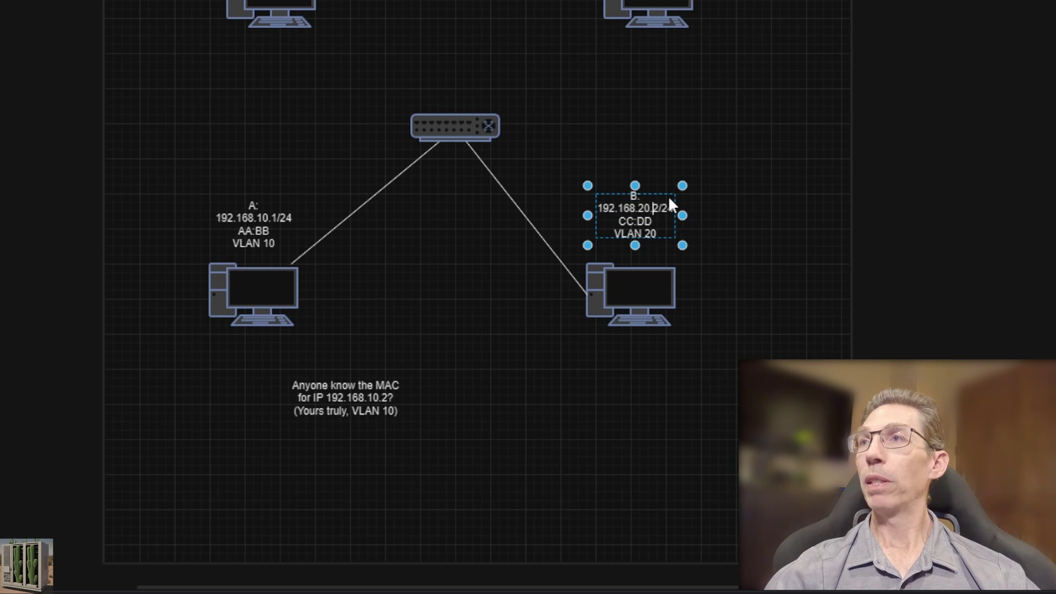
{"action": "key", "text": "Delete"}
{"action": "type", "text": "1"}
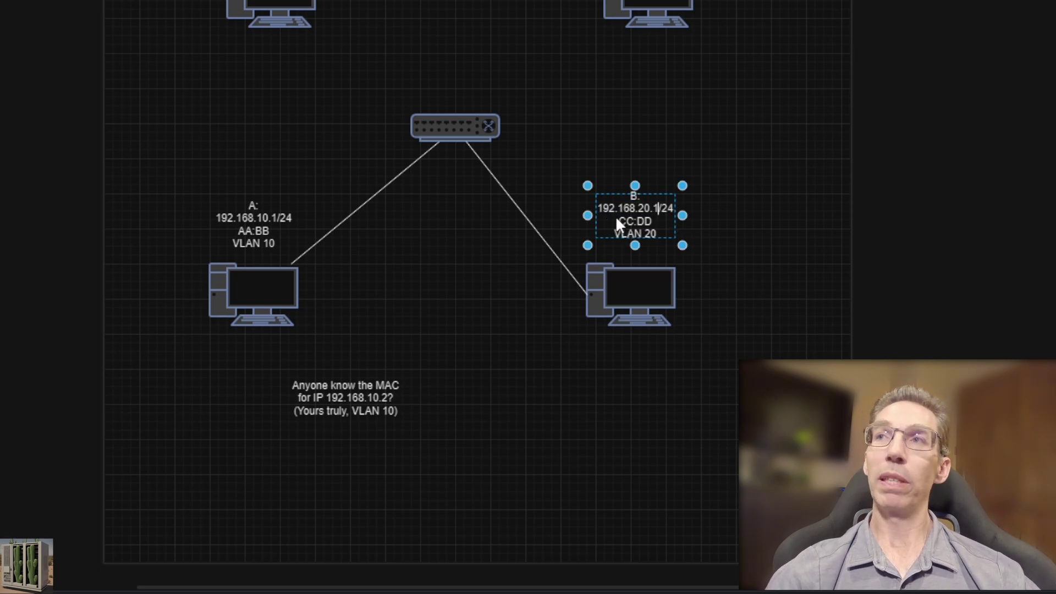
{"action": "key", "text": "Escape"}
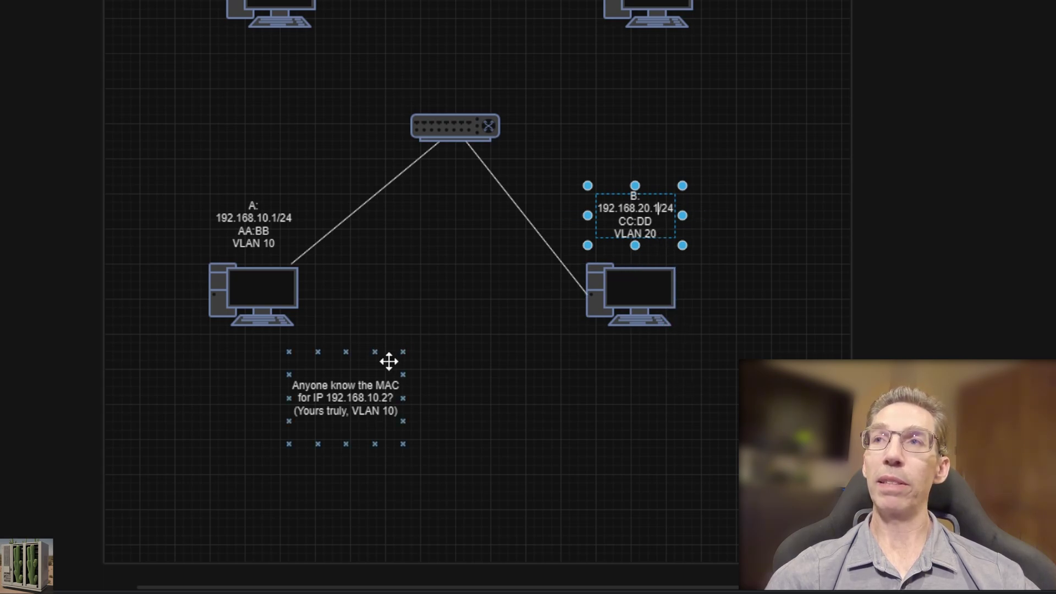
{"action": "left_click_drag", "start_coordinate": [361, 379], "coordinate": [476, 385]}
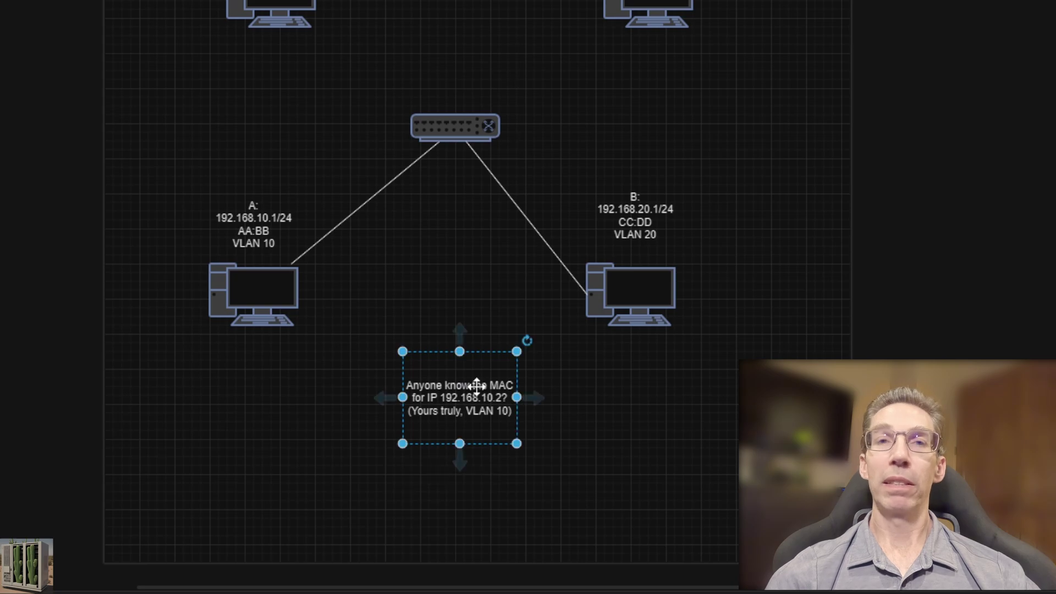